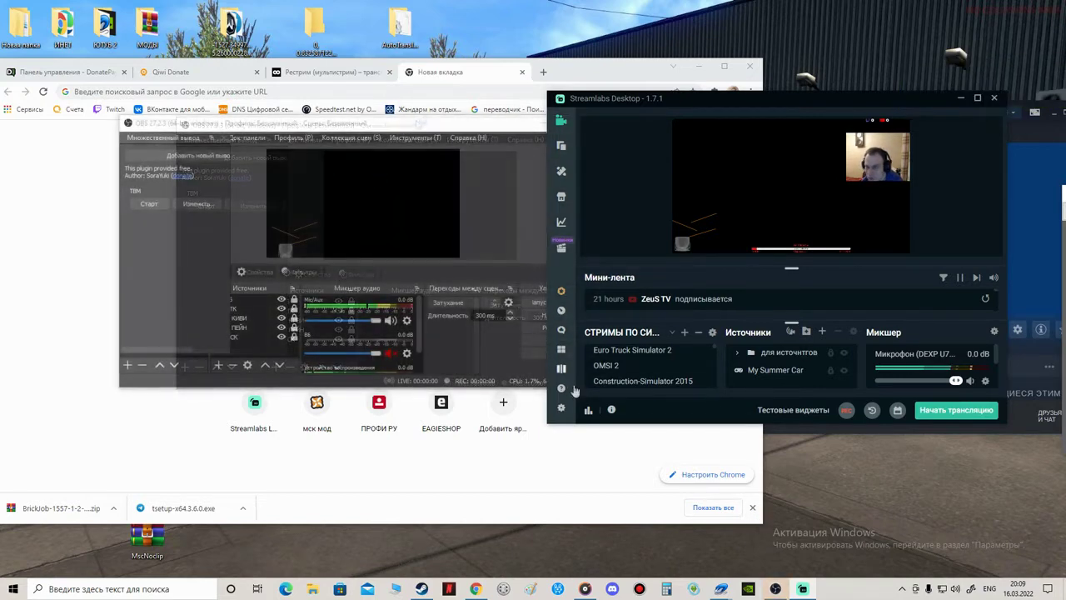
Open the Streamlabs Prime offer from Streamlabs Desktop, look at its yearly and monthly plan prices, and close the page
left_click(560, 291)
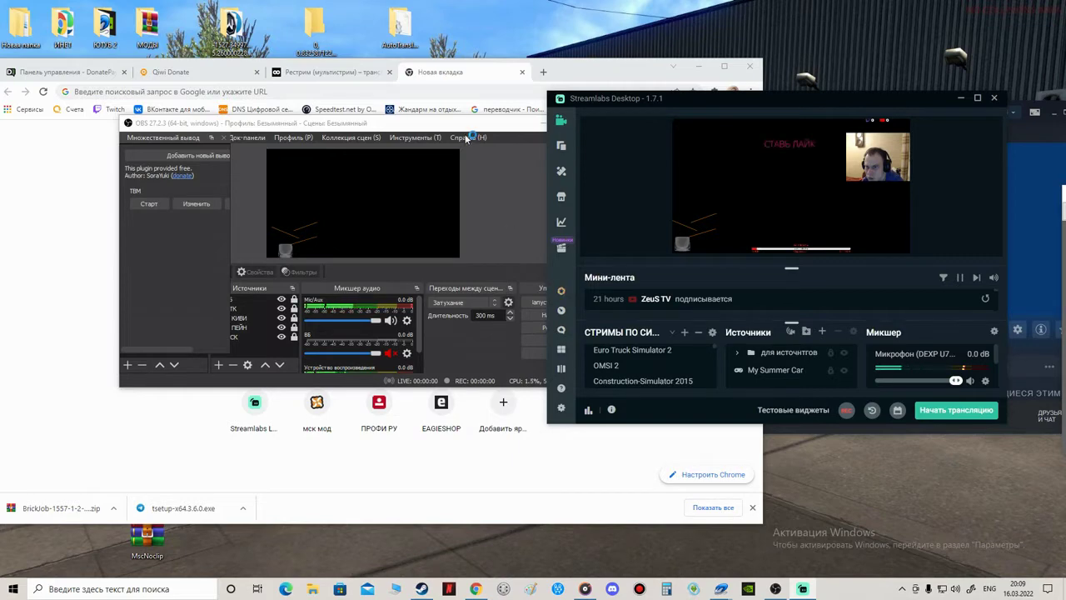
left_click(530, 91)
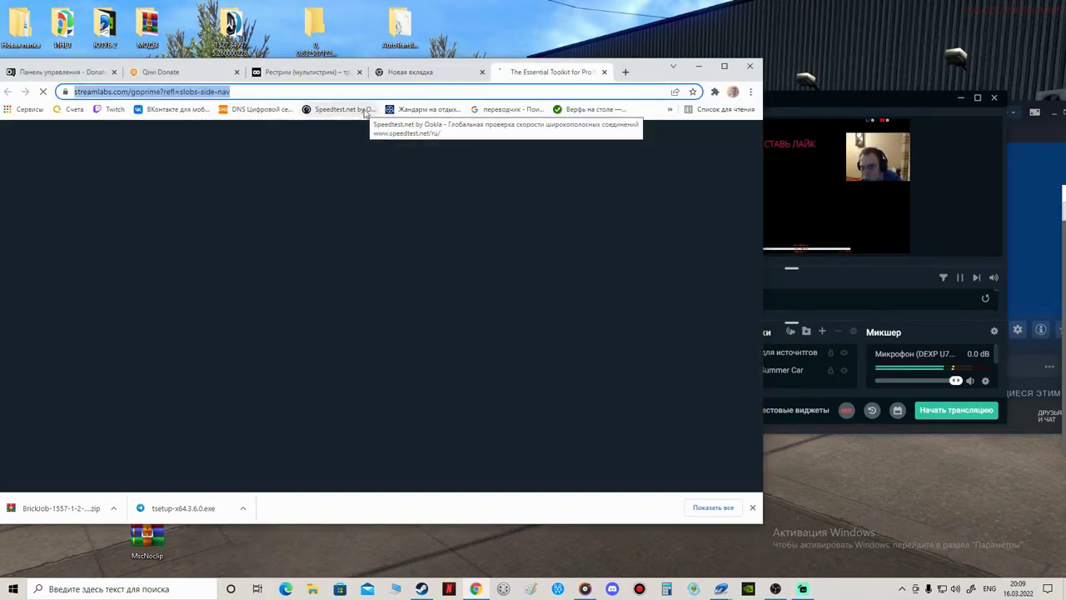
left_click_drag(646, 76, 719, 78)
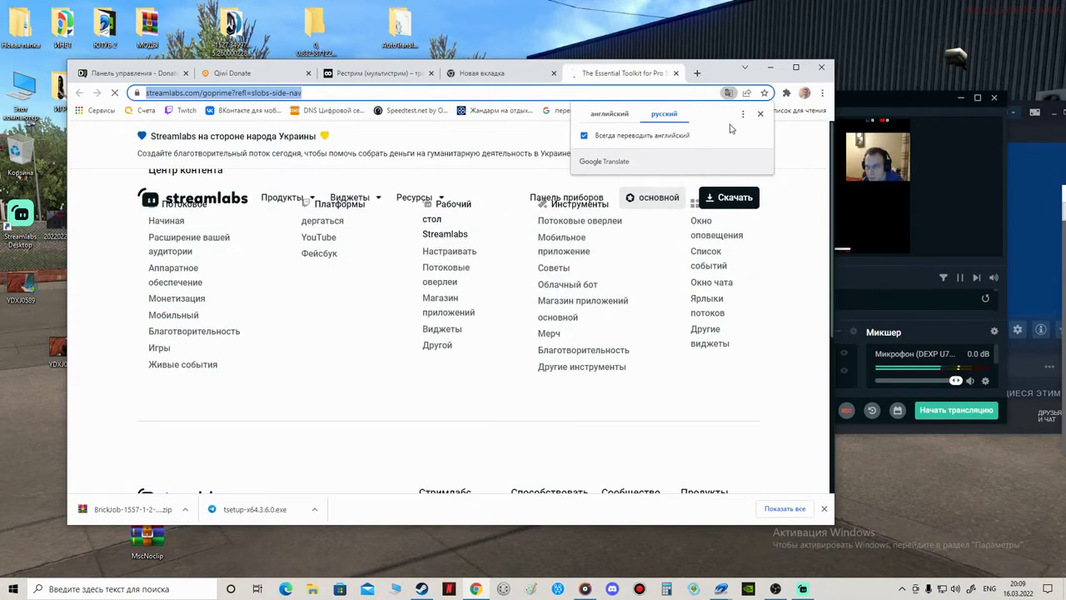
left_click(758, 115)
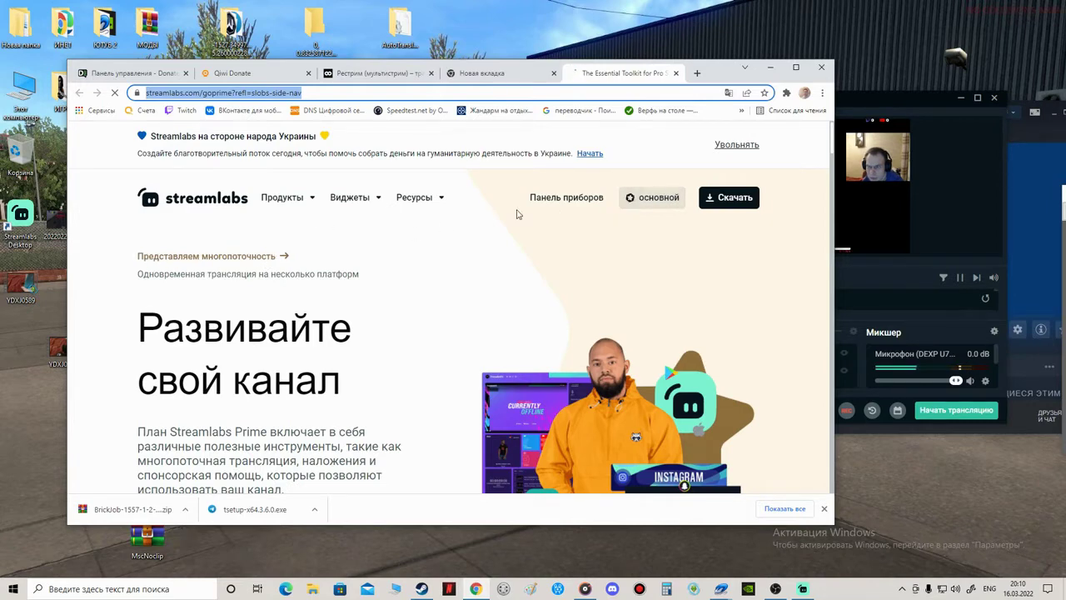
left_click(641, 201)
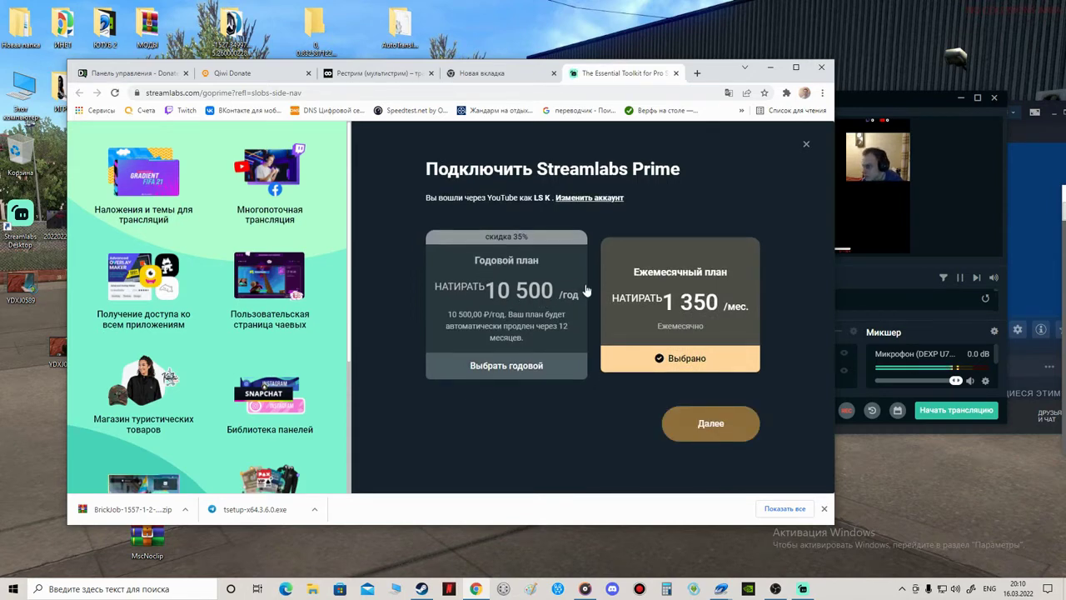
left_click(676, 73)
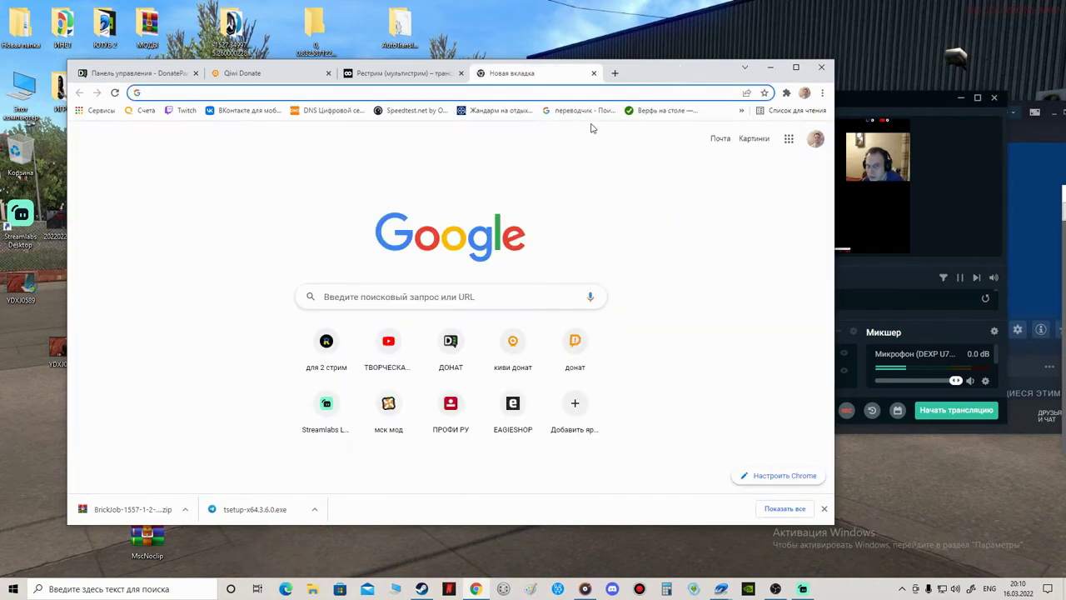
Check the Restream site from its saved shortcut, close it, and reload the looch.tv restreamer page
left_click(330, 354)
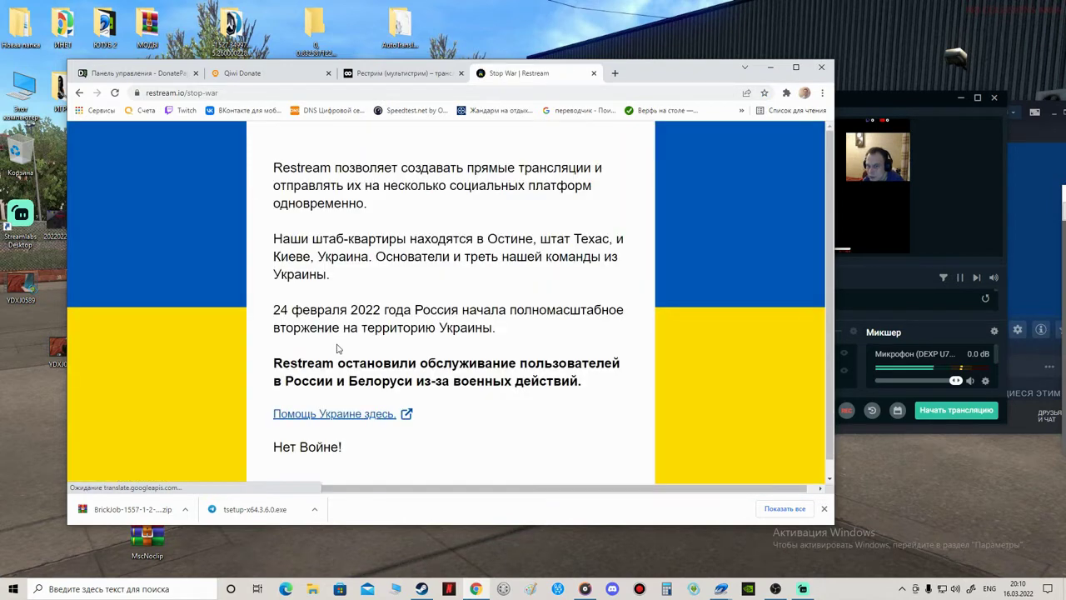
left_click(594, 74)
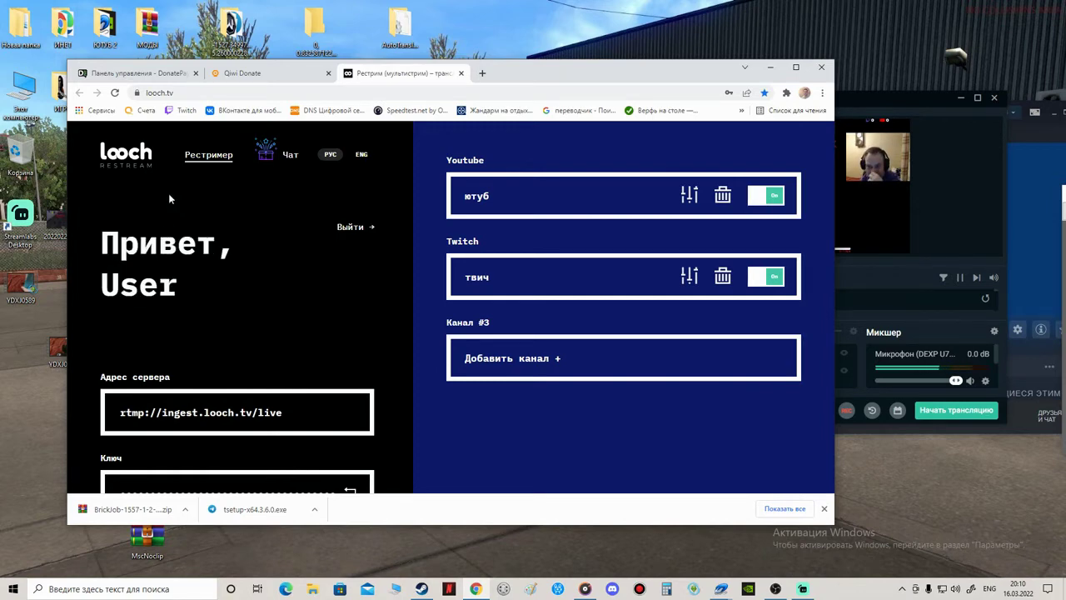
left_click(115, 93)
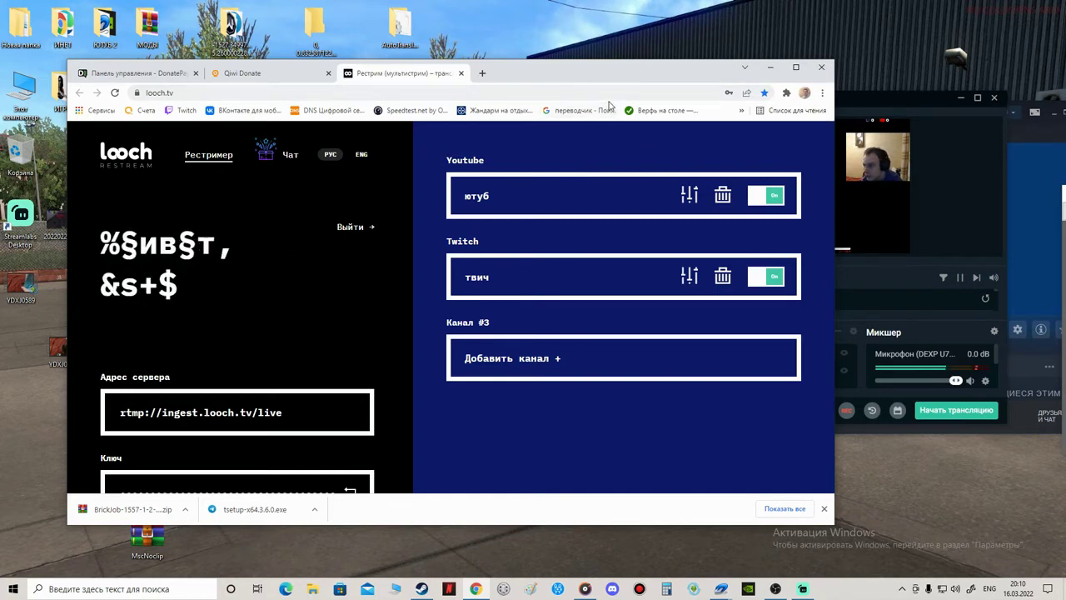
left_click(867, 100)
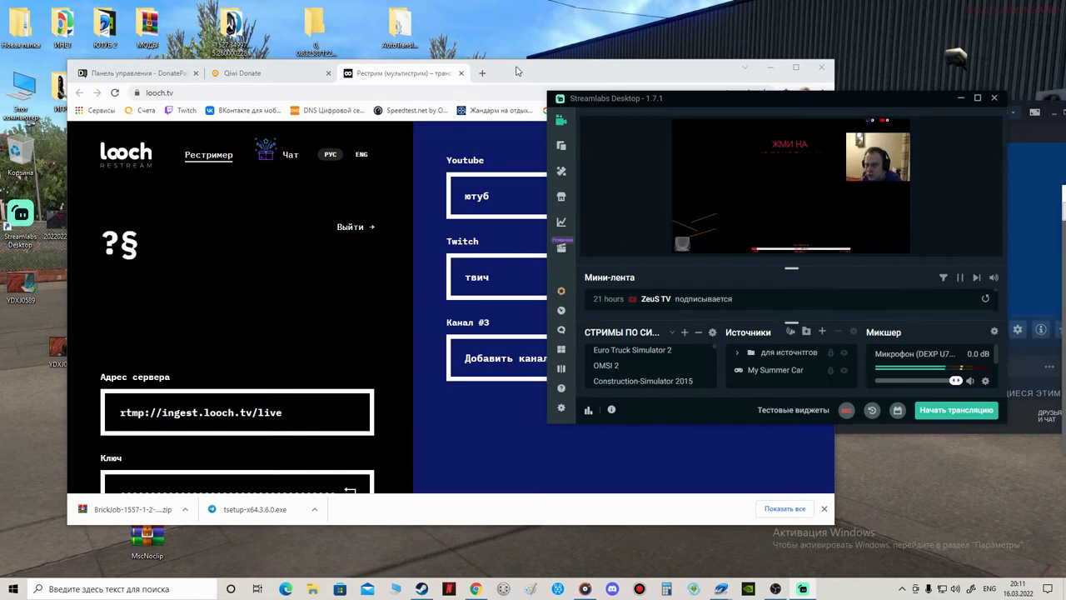
left_click_drag(520, 73, 485, 72)
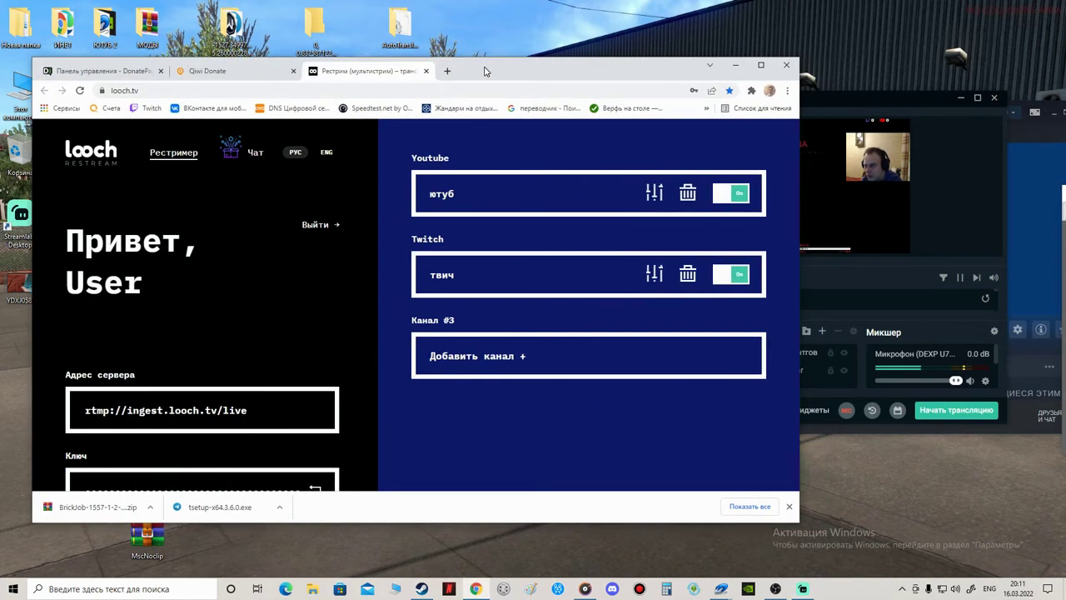
Try filling in a new VK channel in looch with name FF, server address F and a placeholder stream key, and leave without saving
left_click(484, 360)
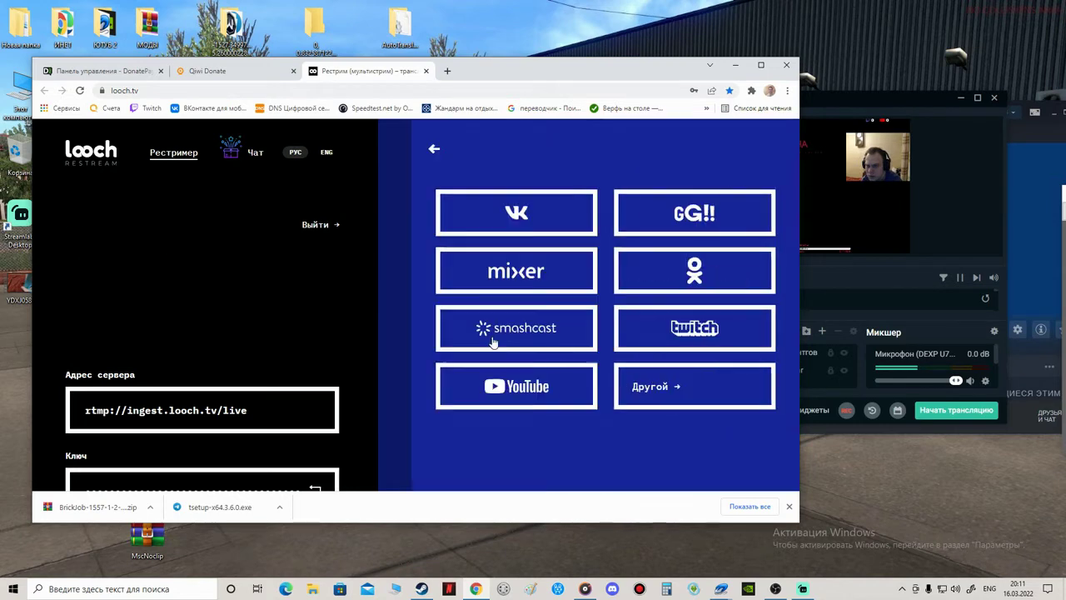
left_click(469, 208)
left_click(444, 208)
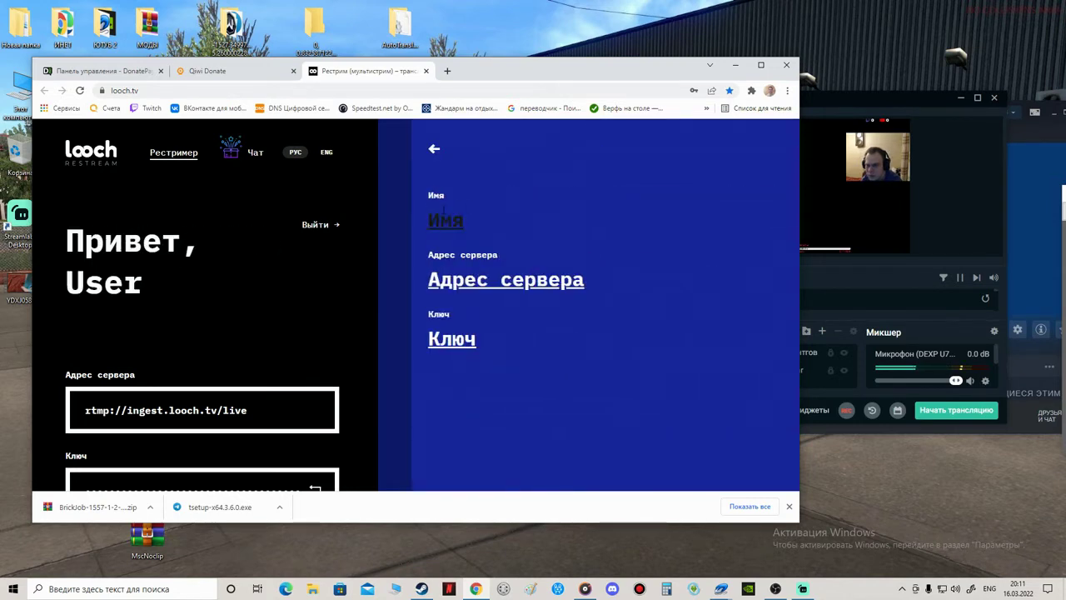
type("FF")
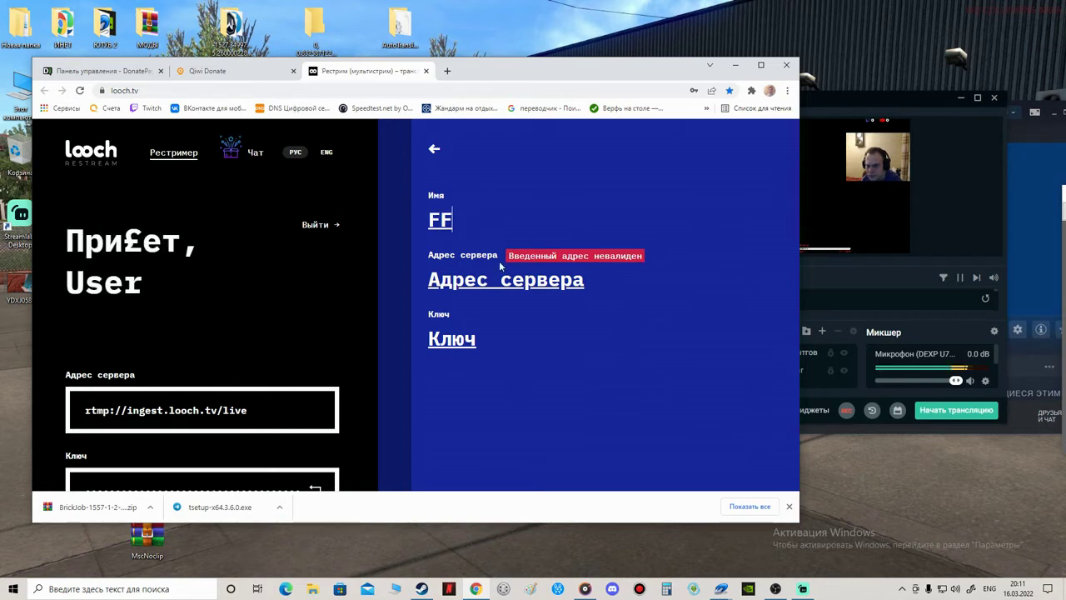
left_click(480, 285)
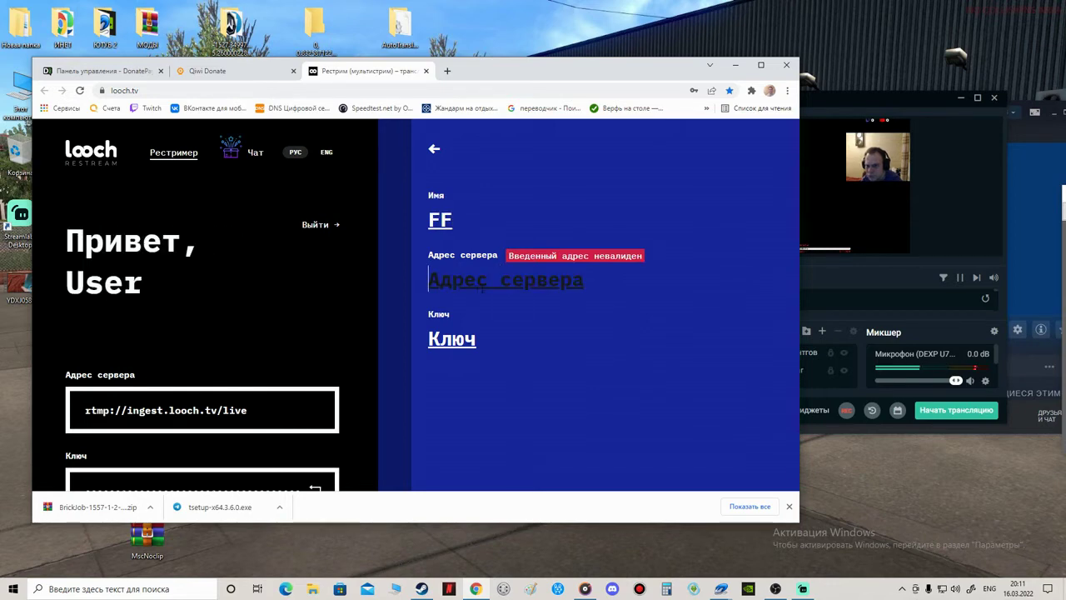
type("F")
left_click(514, 350)
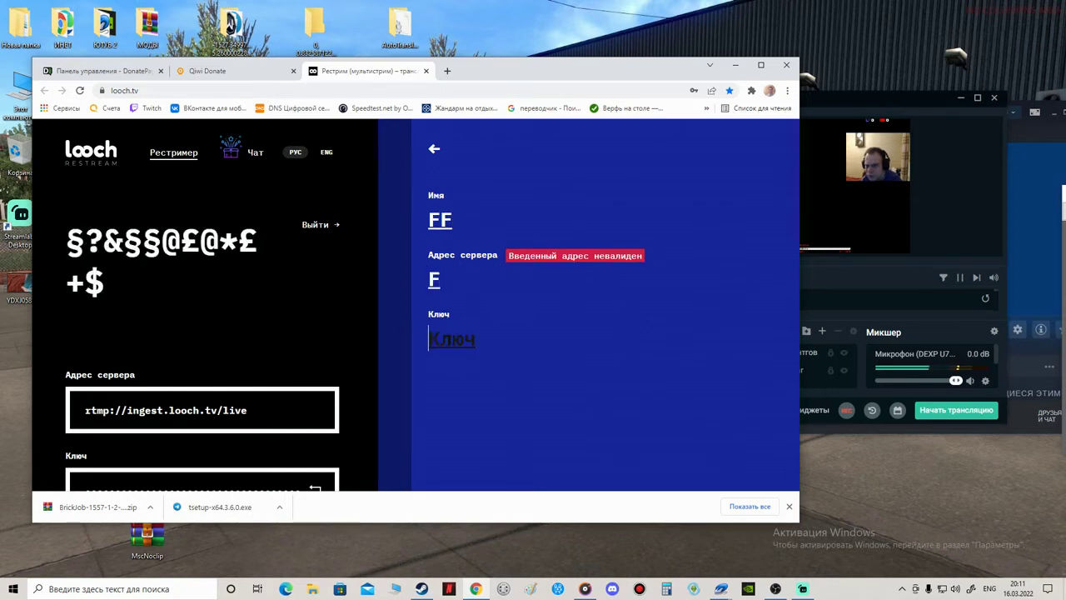
type("F")
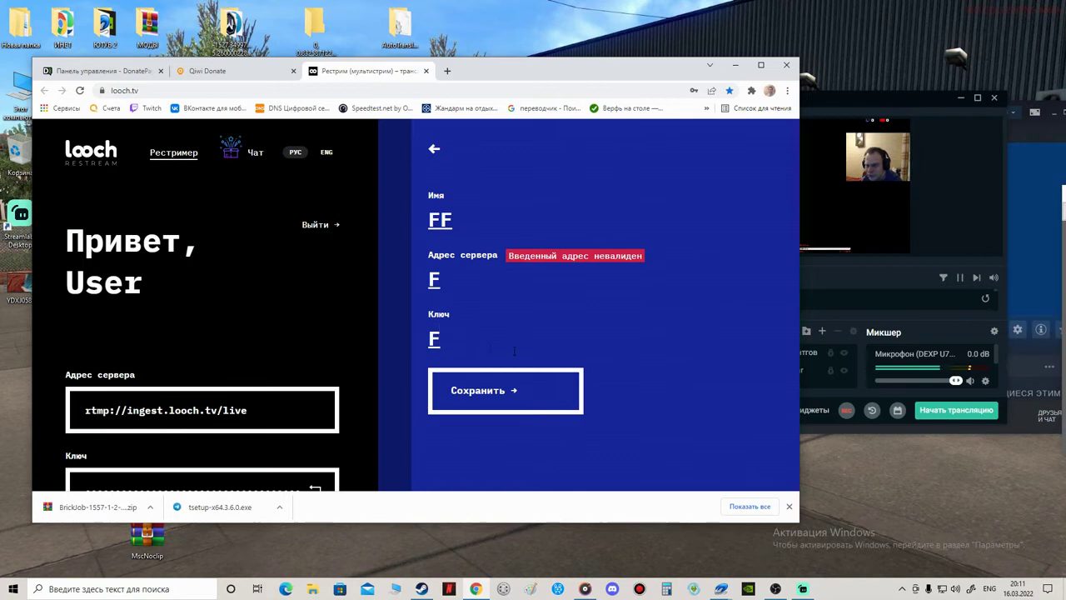
left_click(435, 148)
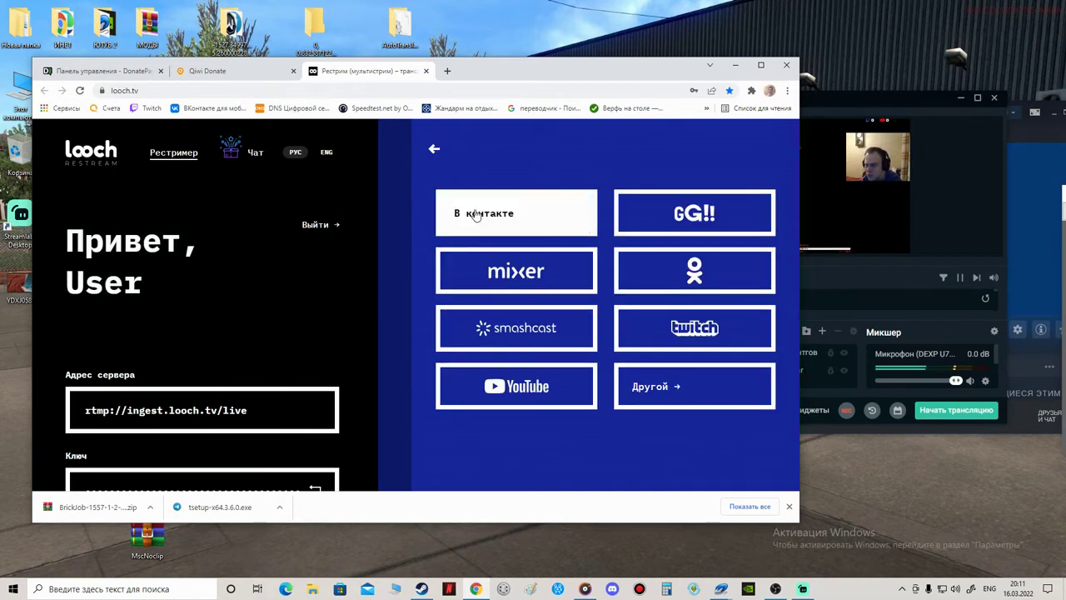
left_click(433, 150)
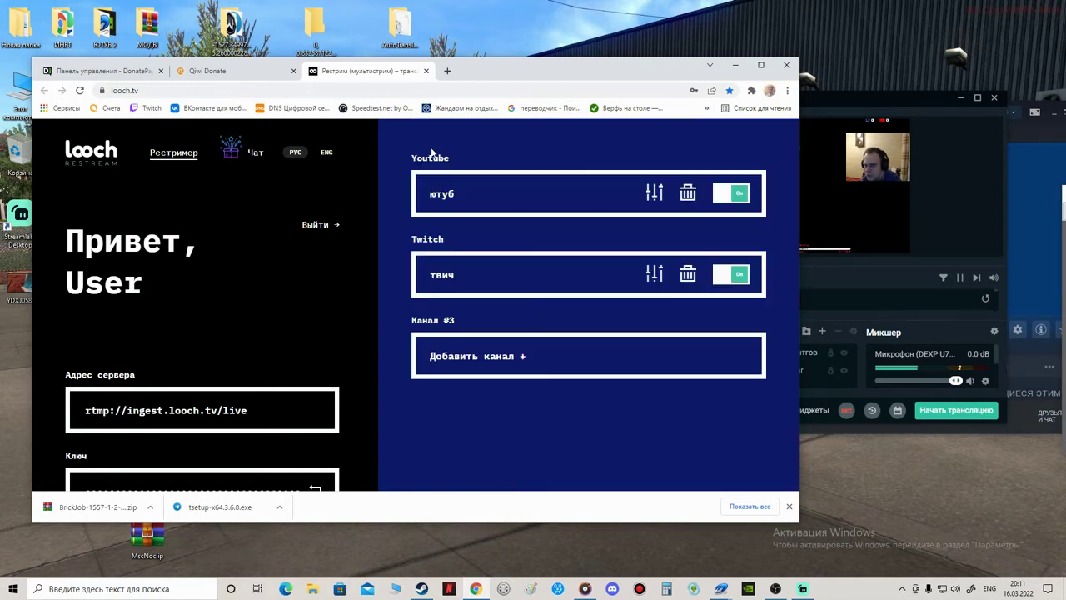
Review the name, server address and stream key fields of the existing YouTube and Twitch channels in looch
left_click(656, 199)
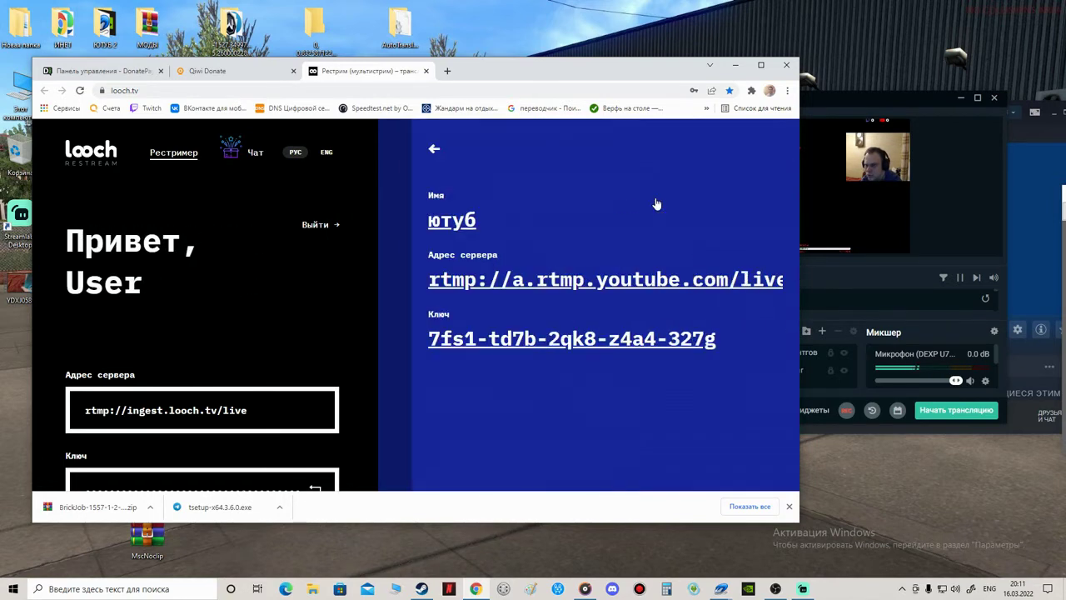
left_click(435, 152)
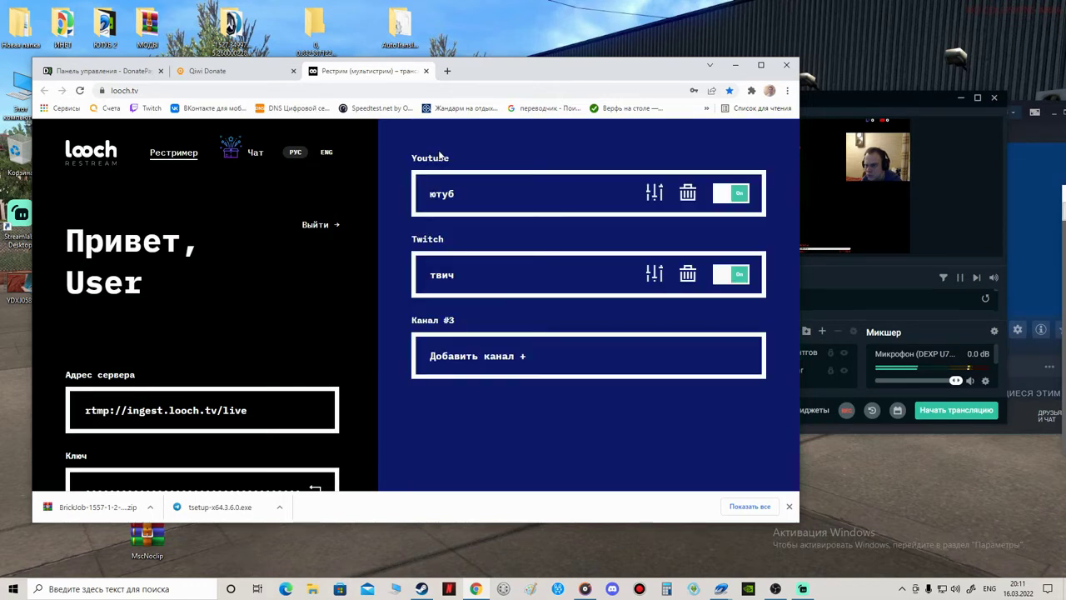
left_click(655, 273)
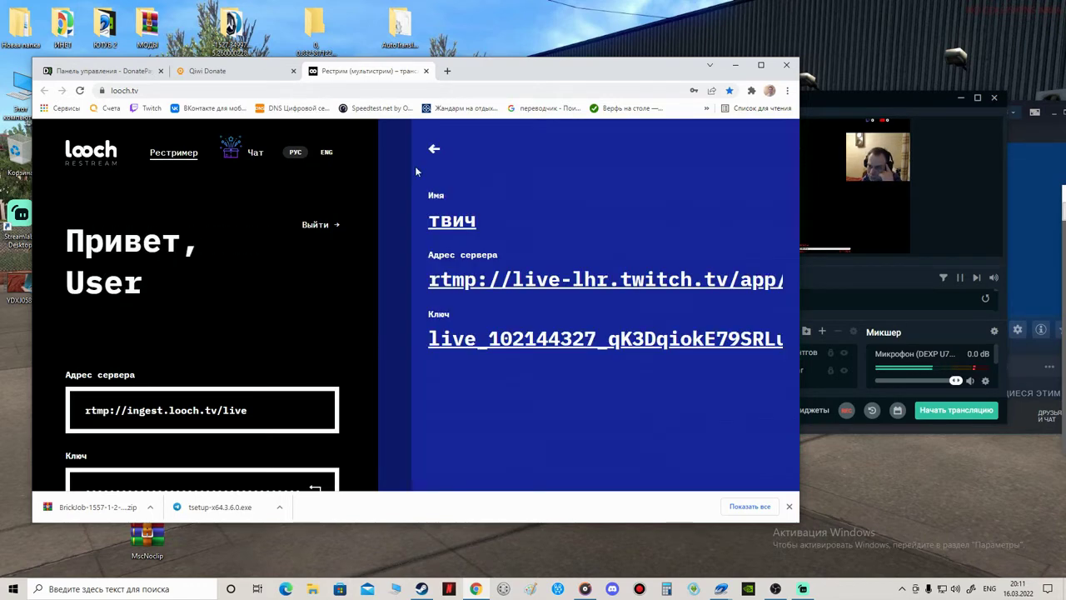
left_click(433, 151)
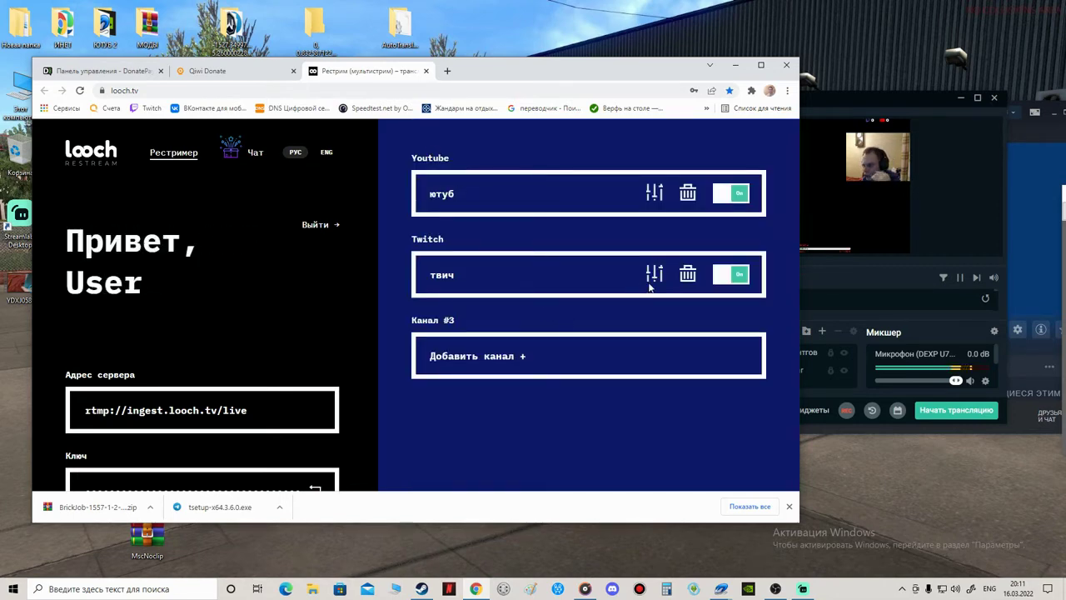
Check looch's server address and key fields against the custom streaming server settings in Streamlabs Desktop, and move Streamlabs out of the way
scroll(370, 351, "down", 2)
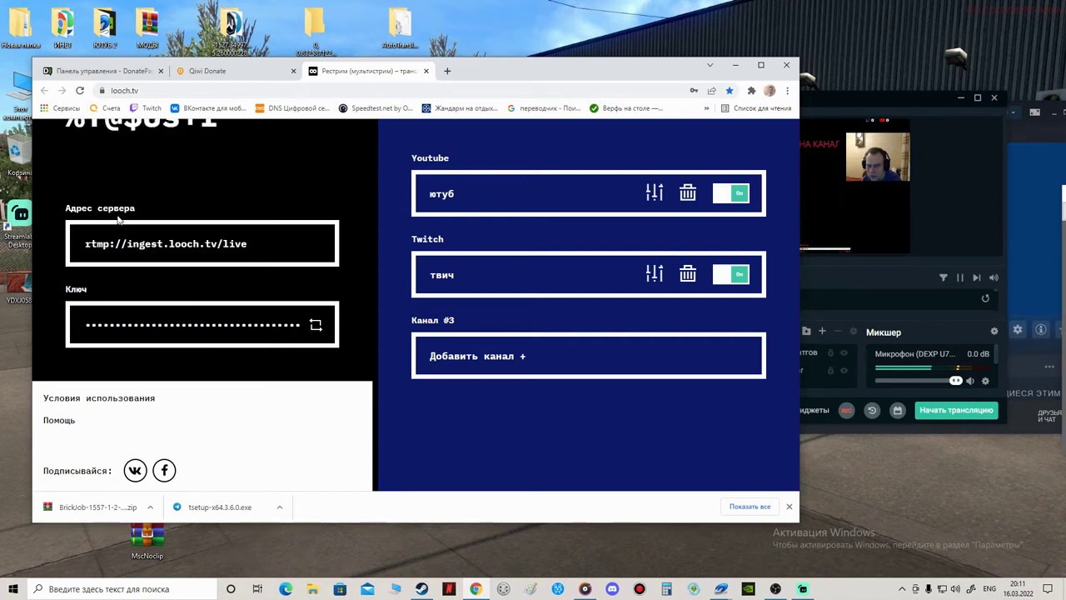
left_click(860, 98)
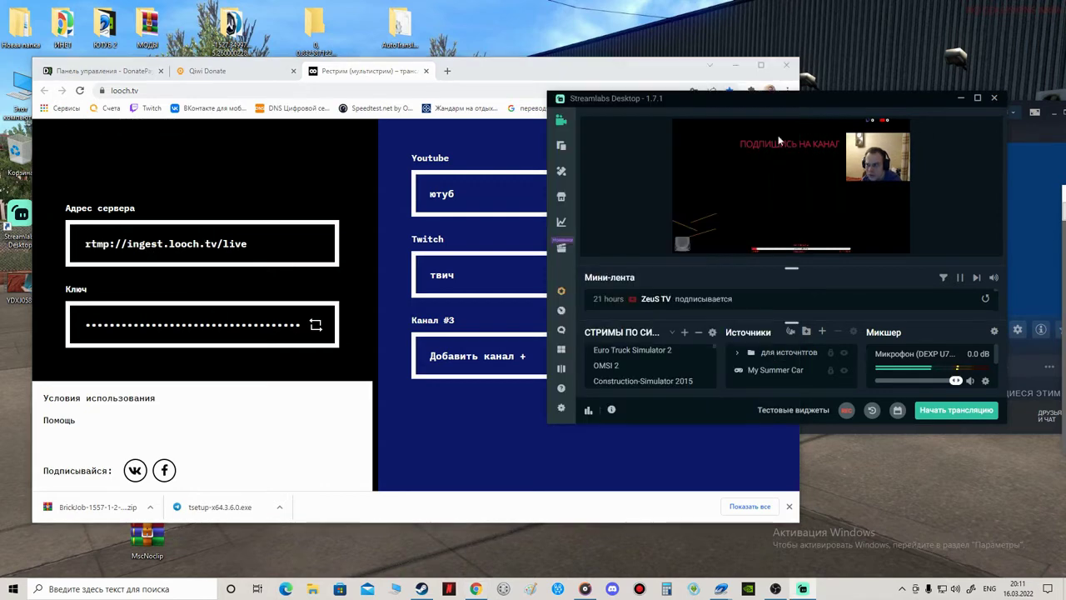
left_click(560, 407)
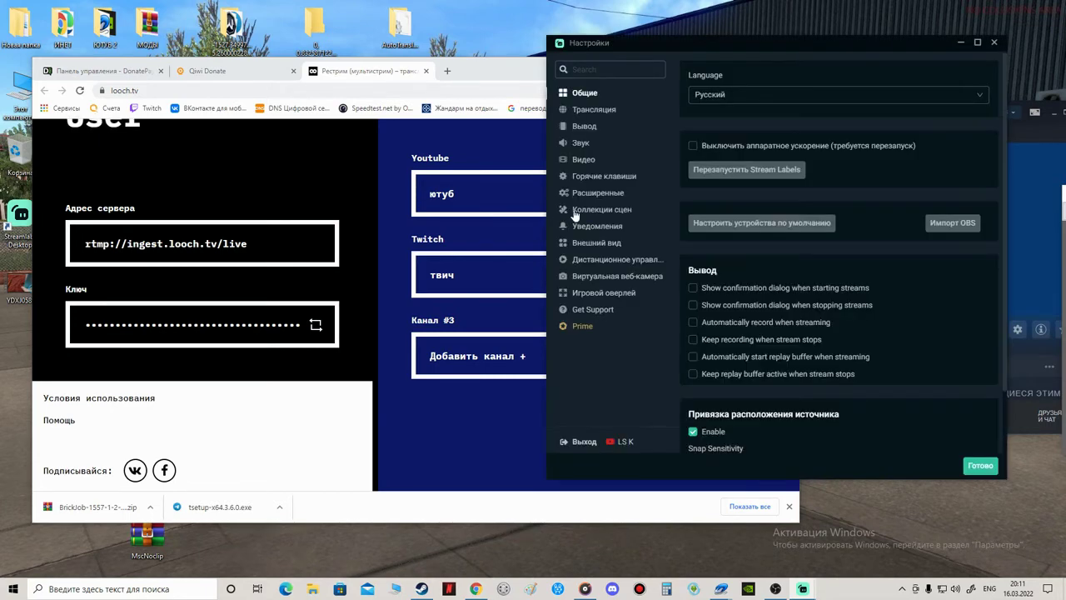
left_click(585, 113)
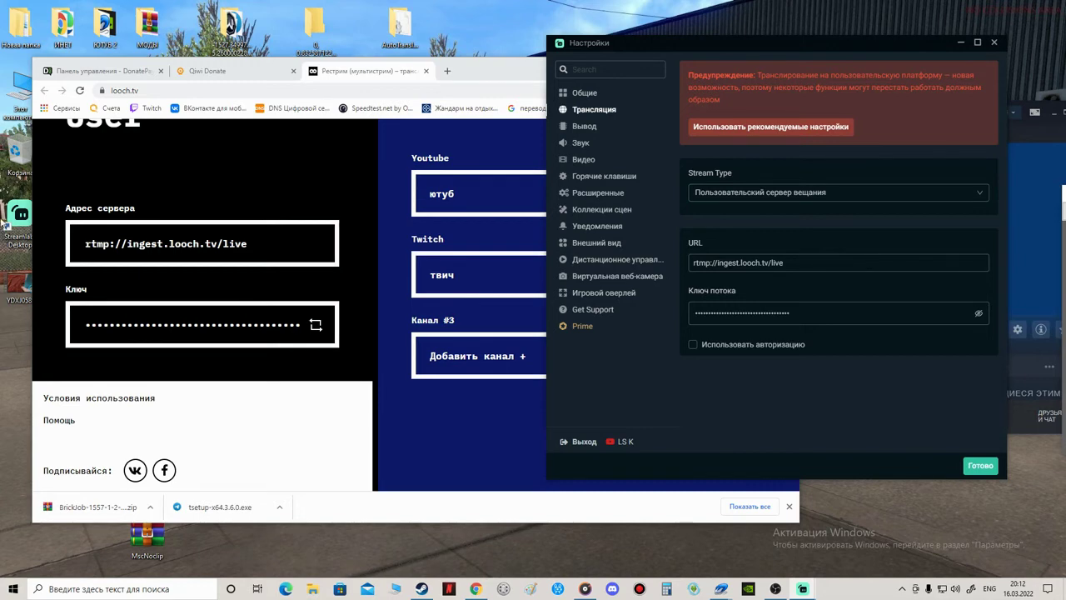
left_click(697, 311)
left_click(980, 464)
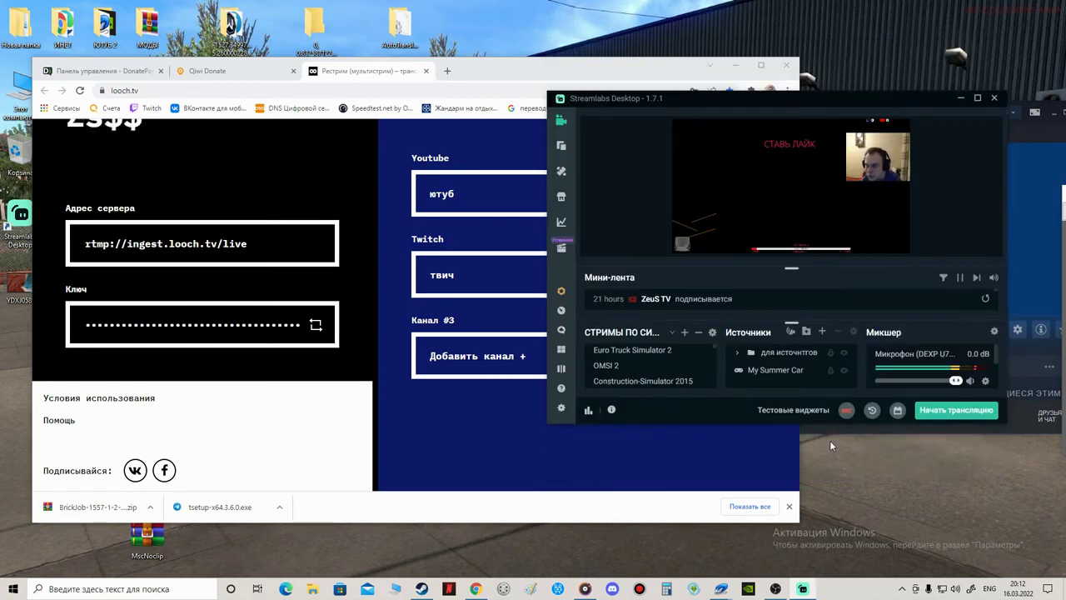
left_click_drag(787, 103, 1065, 104)
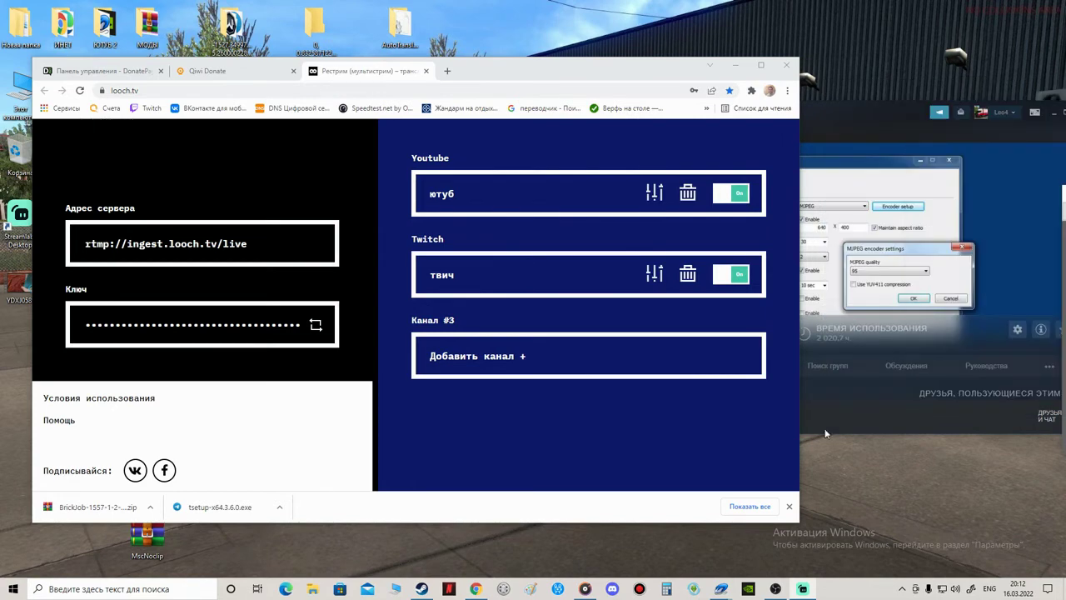
Switch to OBS, move its window aside, and close the multiple-output dock
left_click(774, 588)
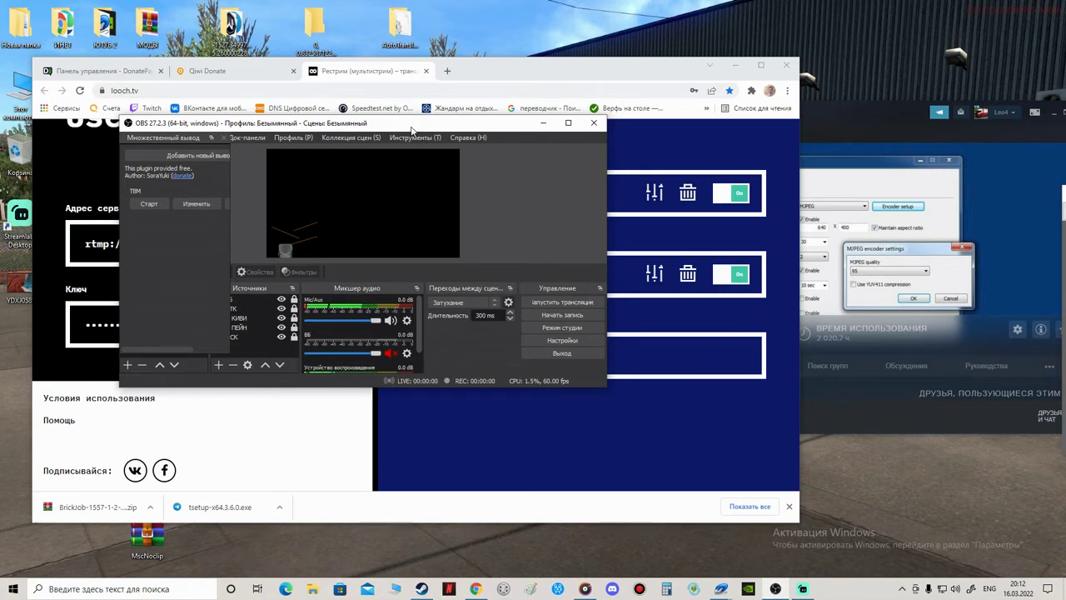
left_click_drag(411, 125, 711, 114)
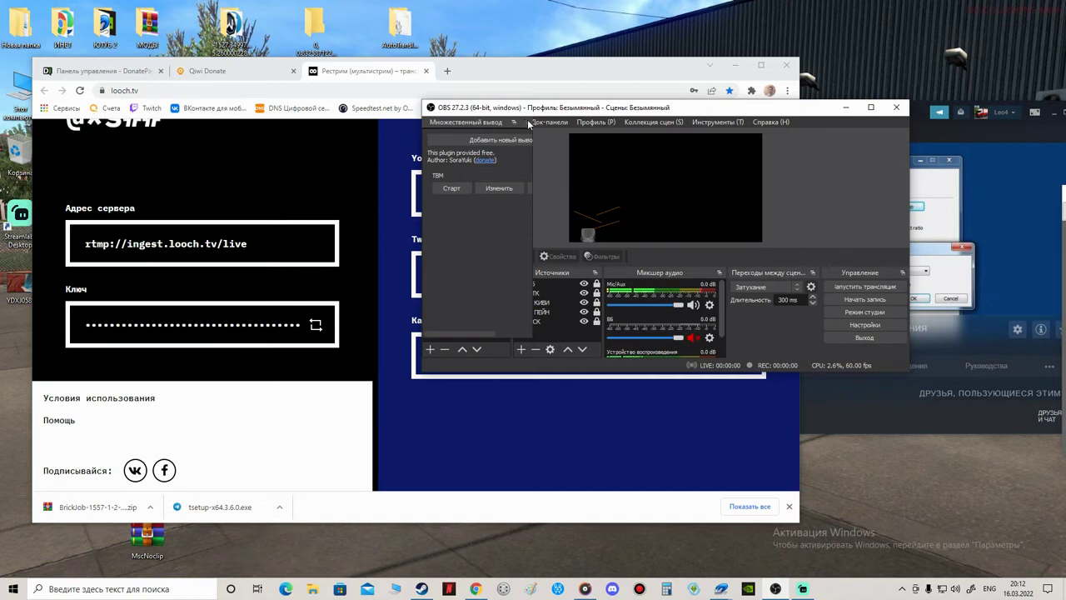
left_click(523, 123)
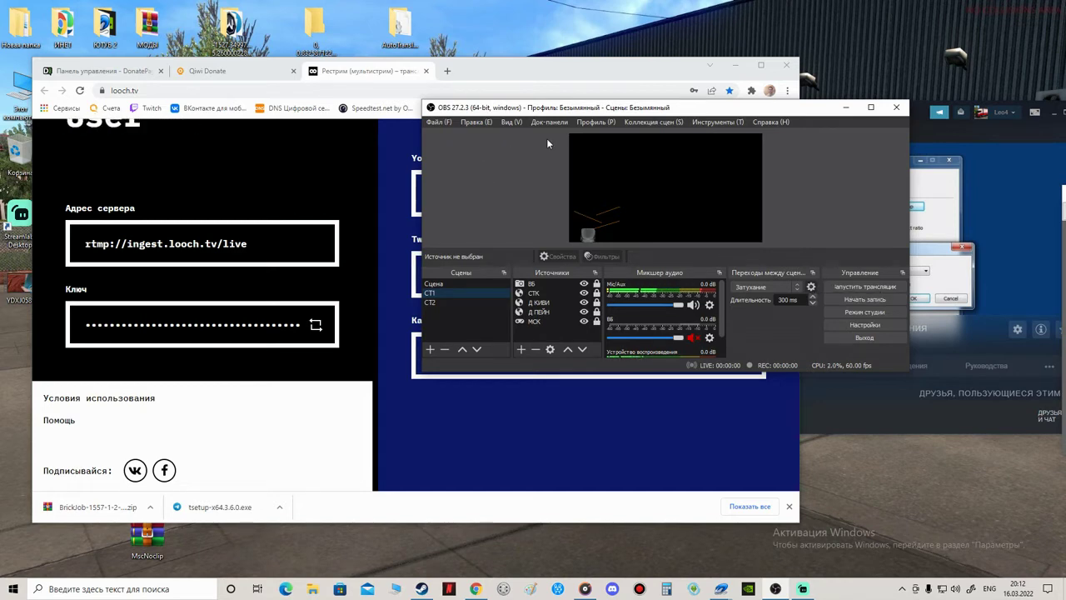
Open the OBS stream settings and browse the complete list of streaming services
left_click(870, 325)
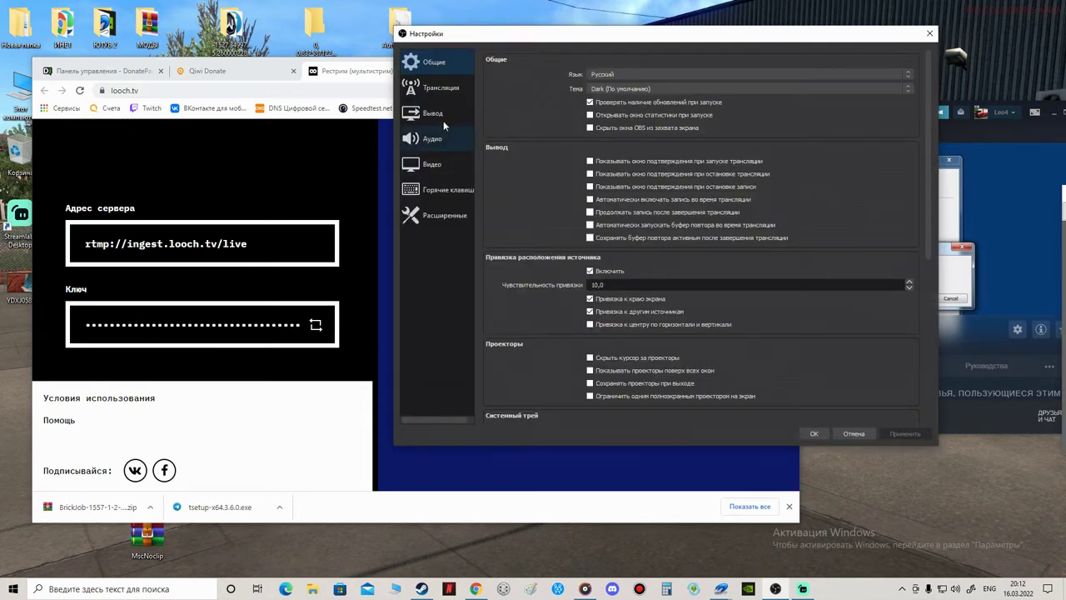
left_click(441, 88)
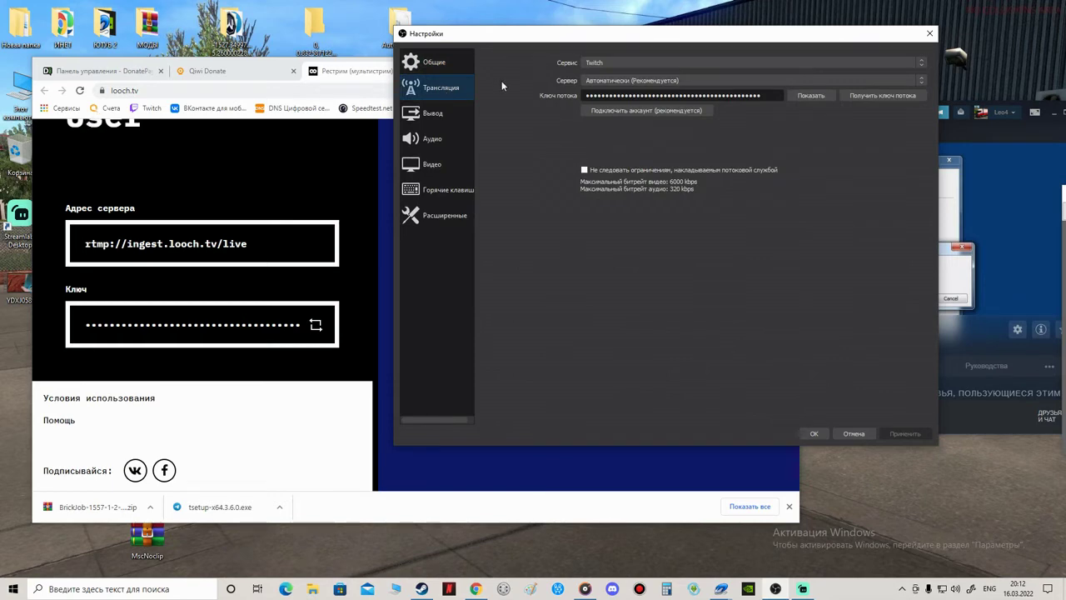
left_click(667, 62)
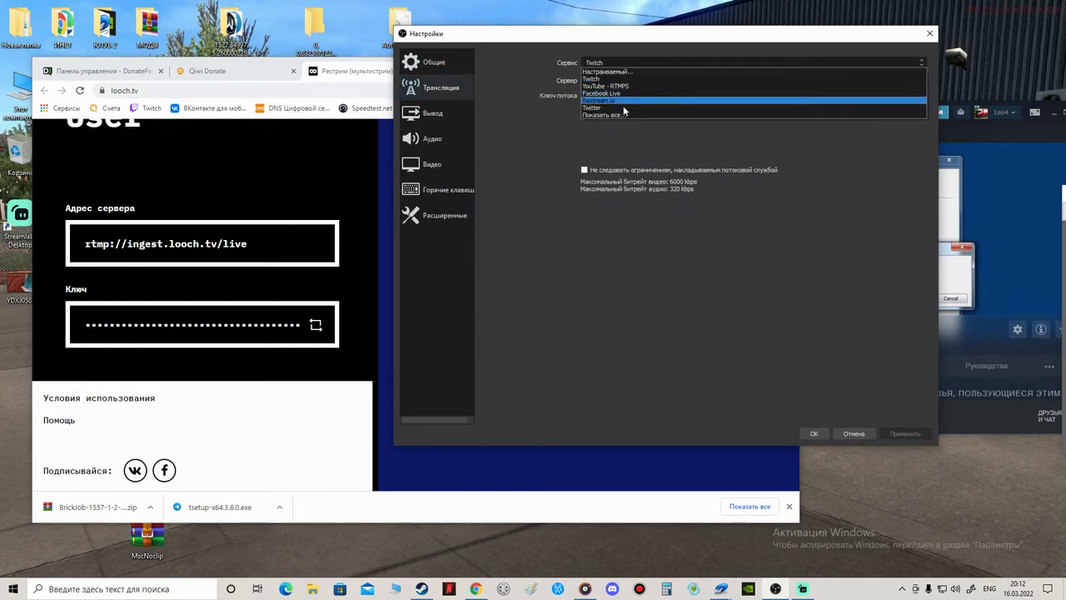
left_click(622, 115)
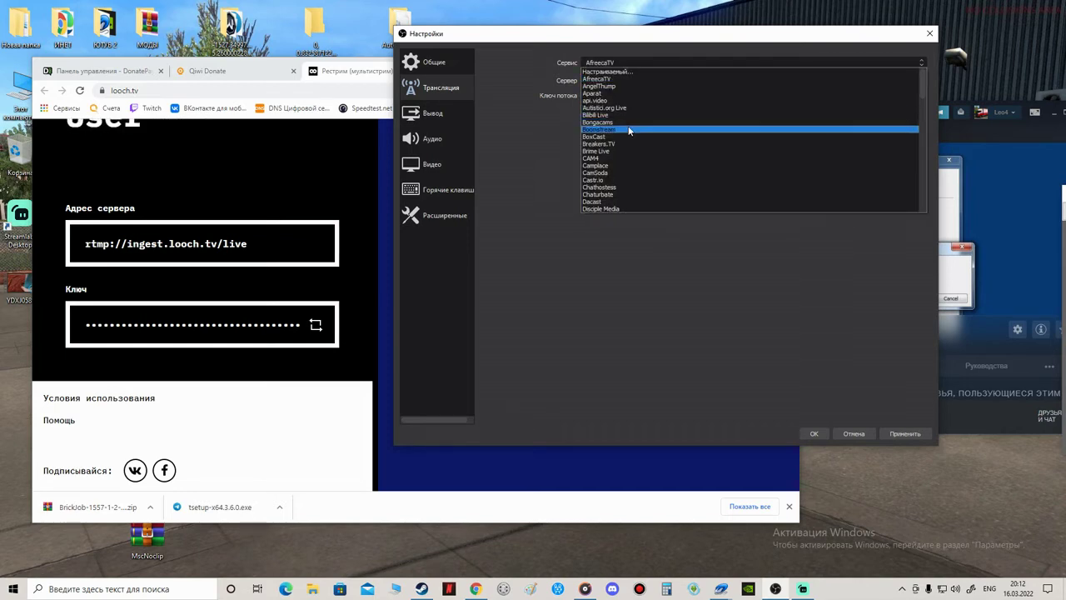
scroll(629, 131, "down", 15)
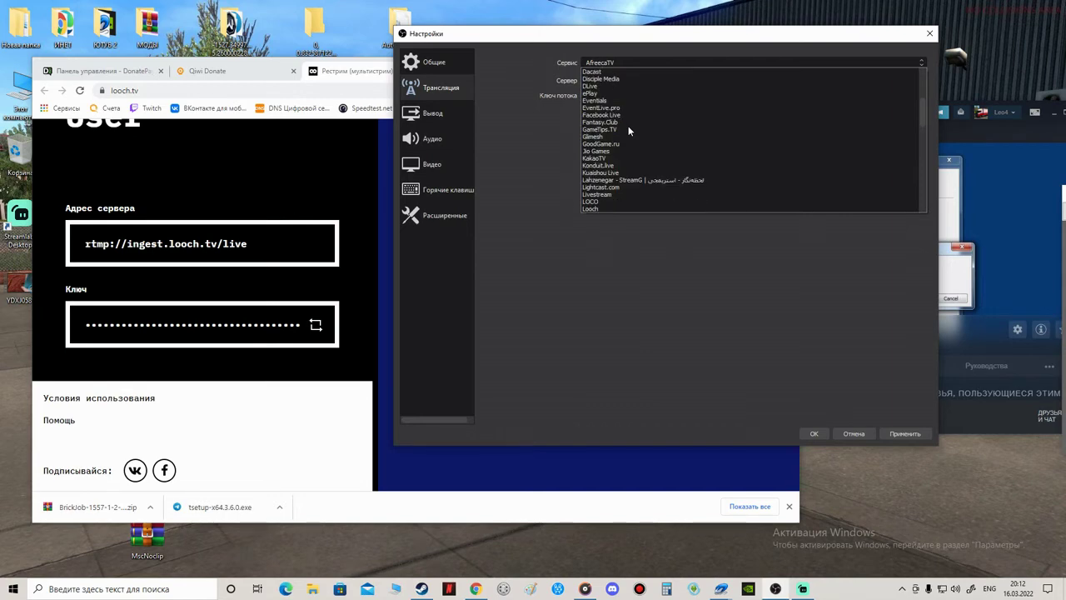
scroll(632, 133, "up", 15)
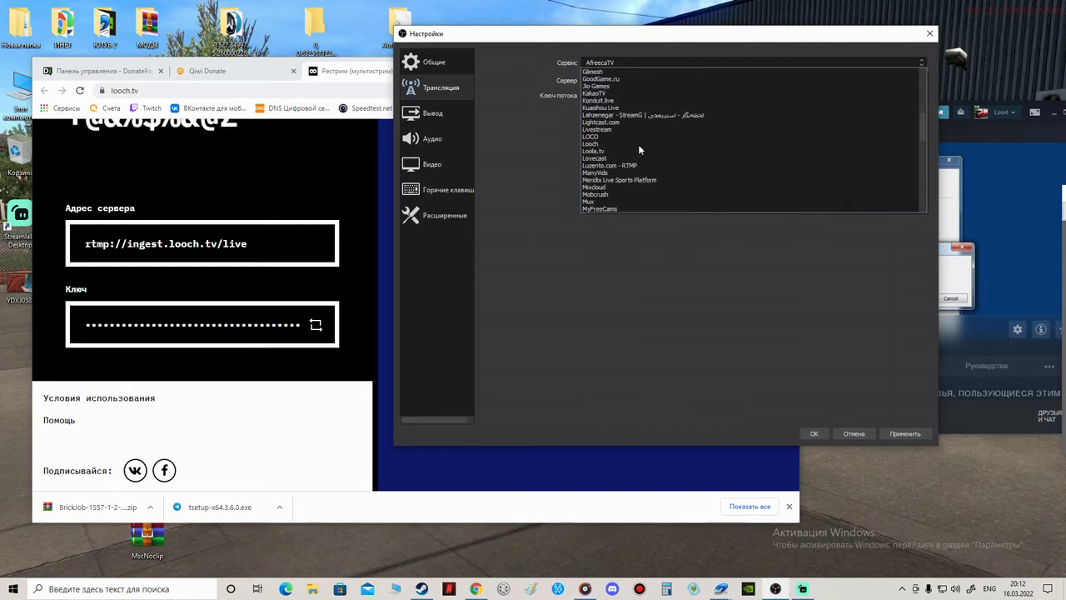
scroll(638, 143, "up", 3)
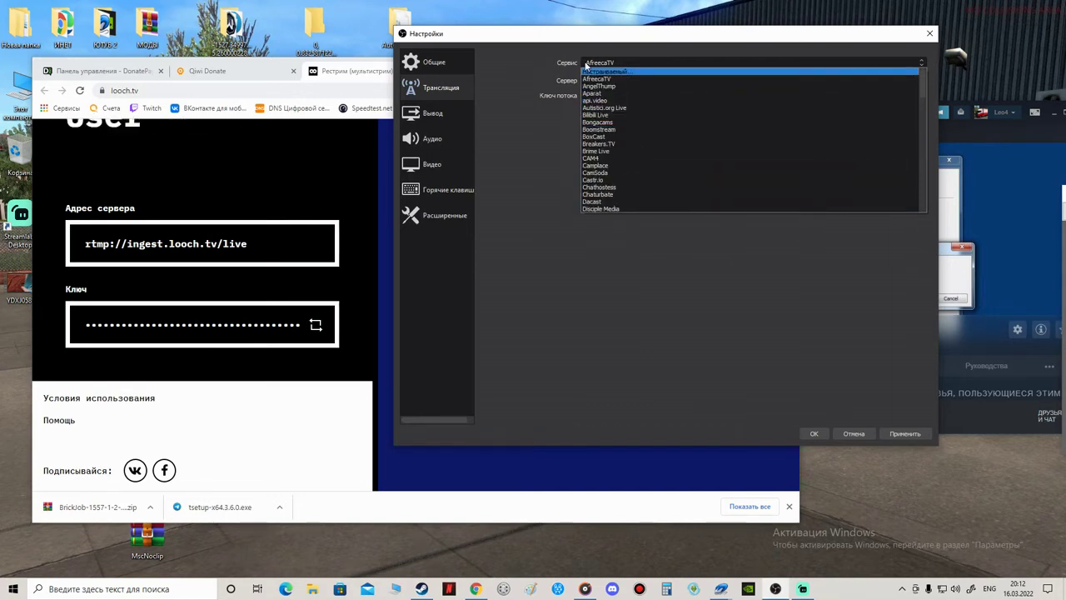
left_click(601, 64)
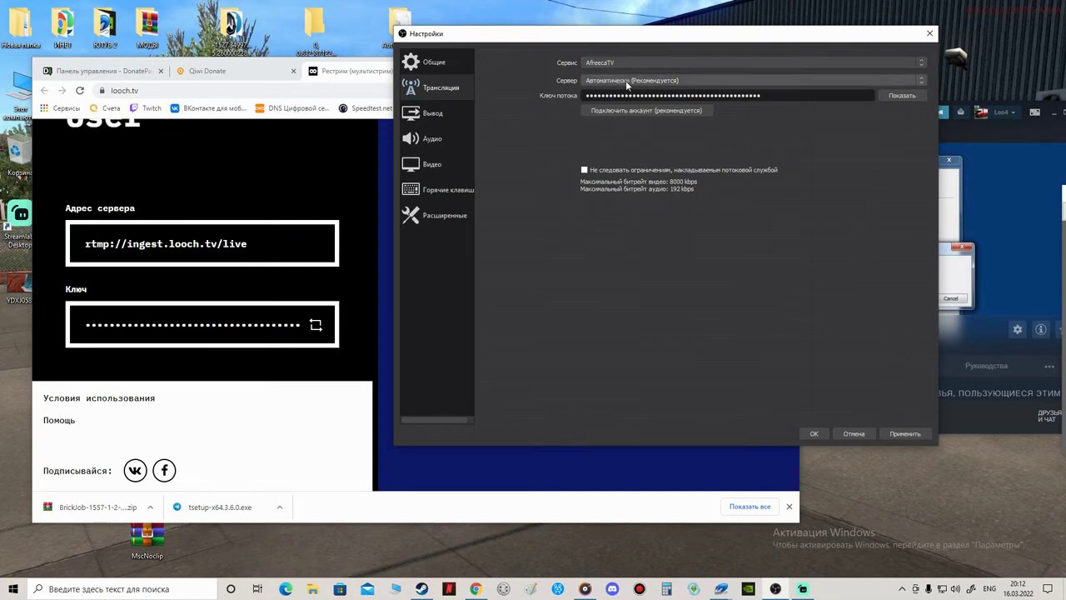
Look through the servers offered in the OBS stream settings without picking one
left_click(625, 81)
scroll(654, 109, "down", 3)
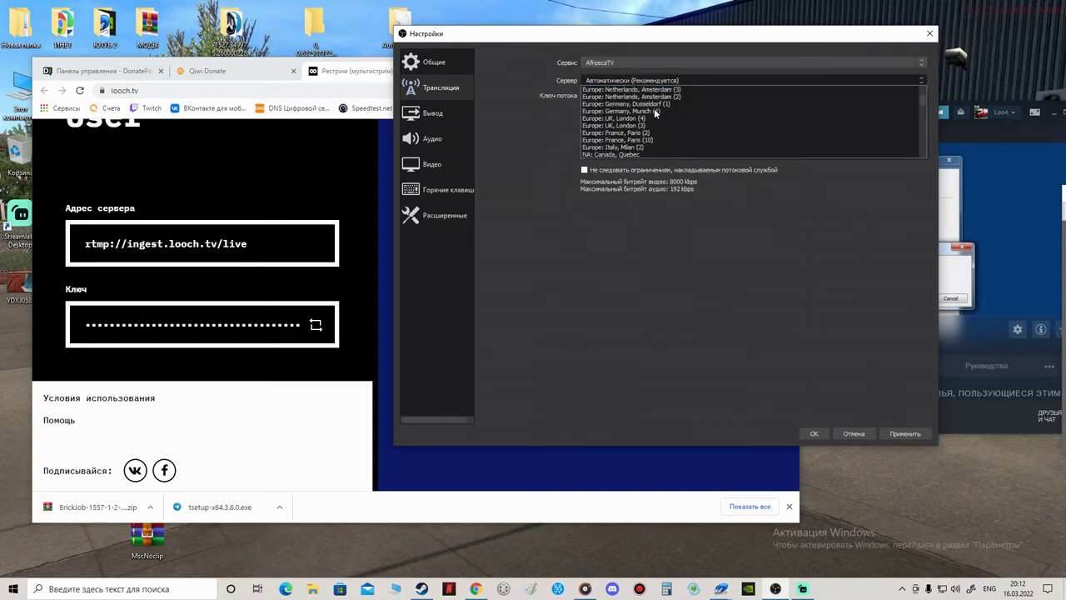
left_click(520, 139)
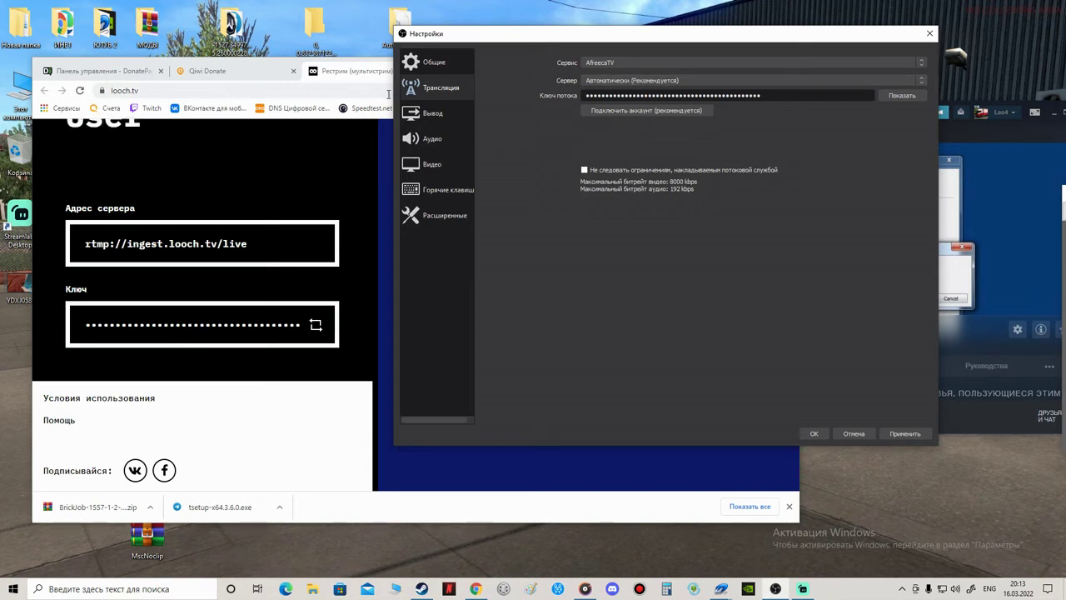
Set the streaming service to the custom option (Настраиваемый) in the OBS stream settings
left_click(429, 61)
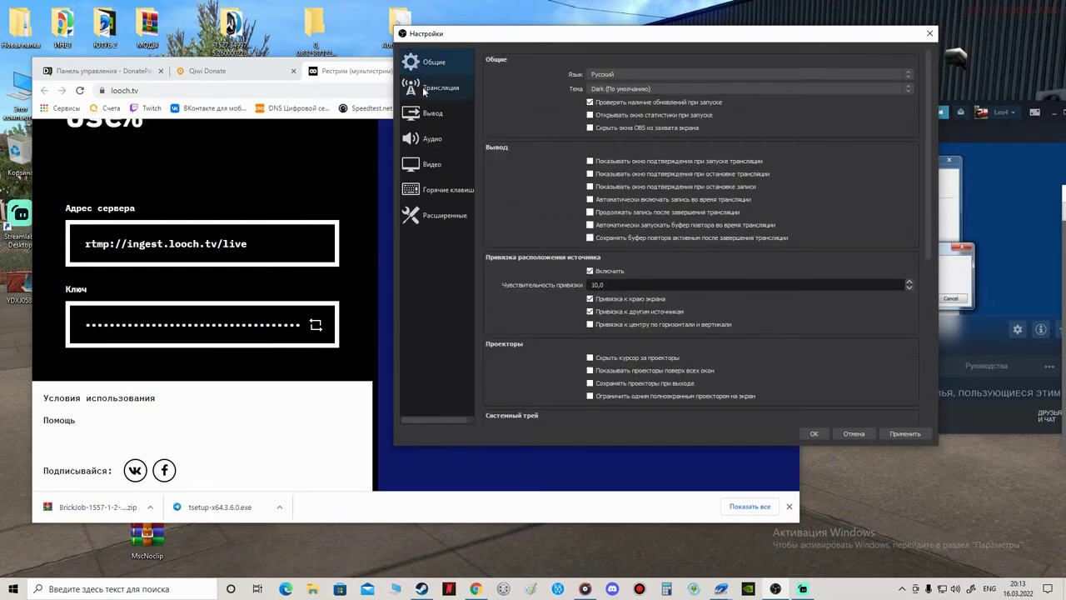
left_click(440, 87)
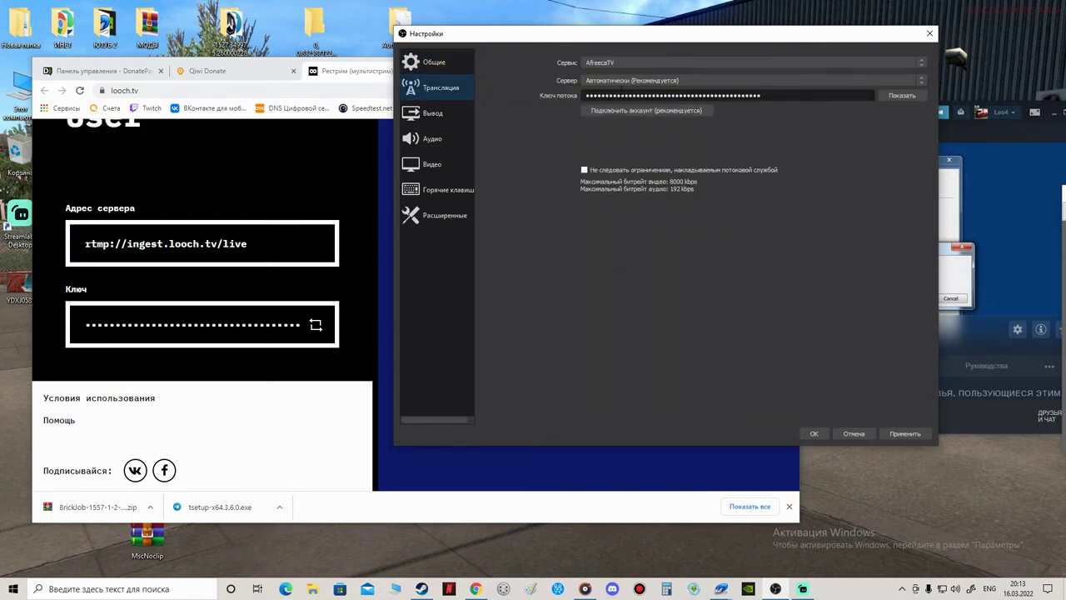
left_click(675, 63)
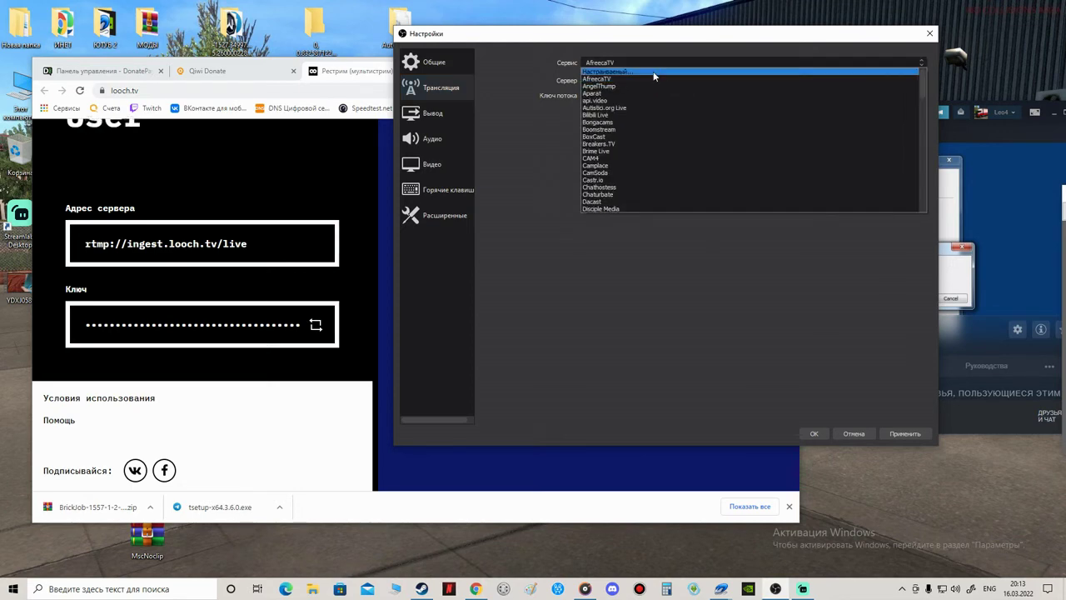
left_click(653, 73)
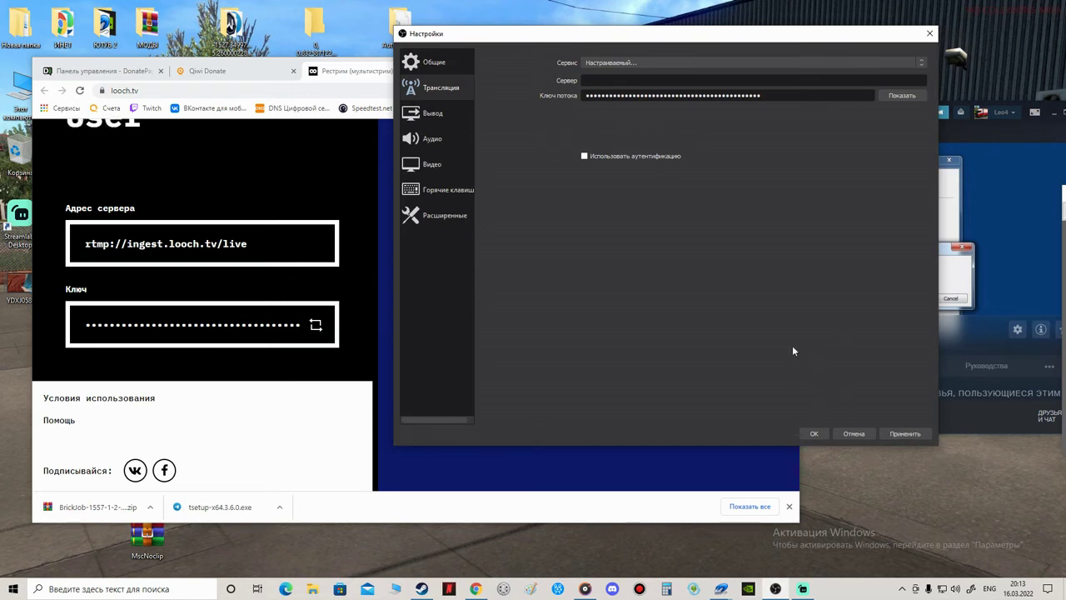
Leave the OBS settings without saving the changes and close OBS
left_click(929, 34)
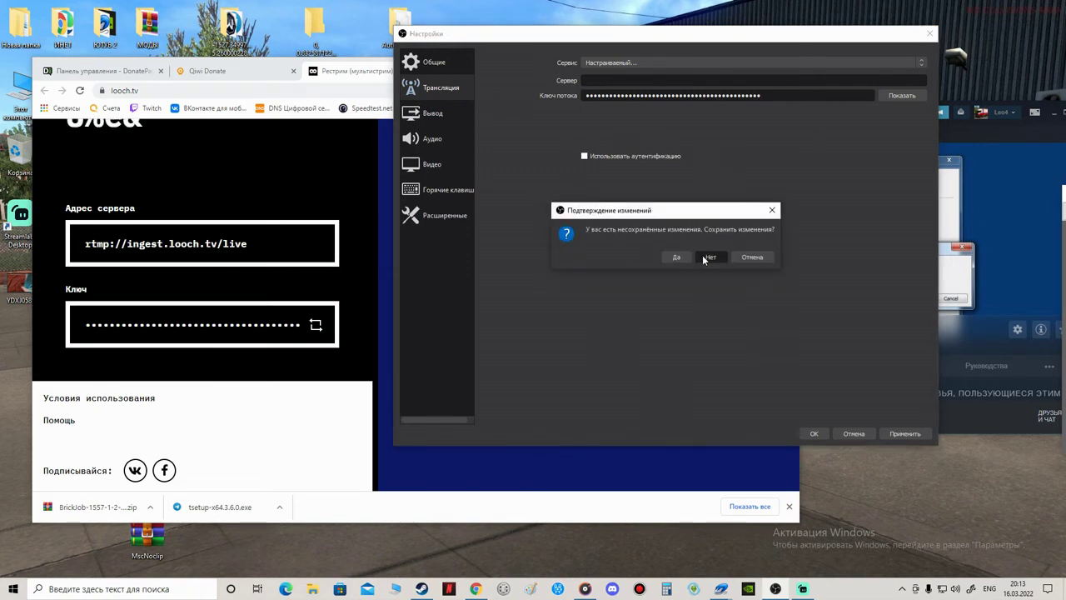
left_click(710, 256)
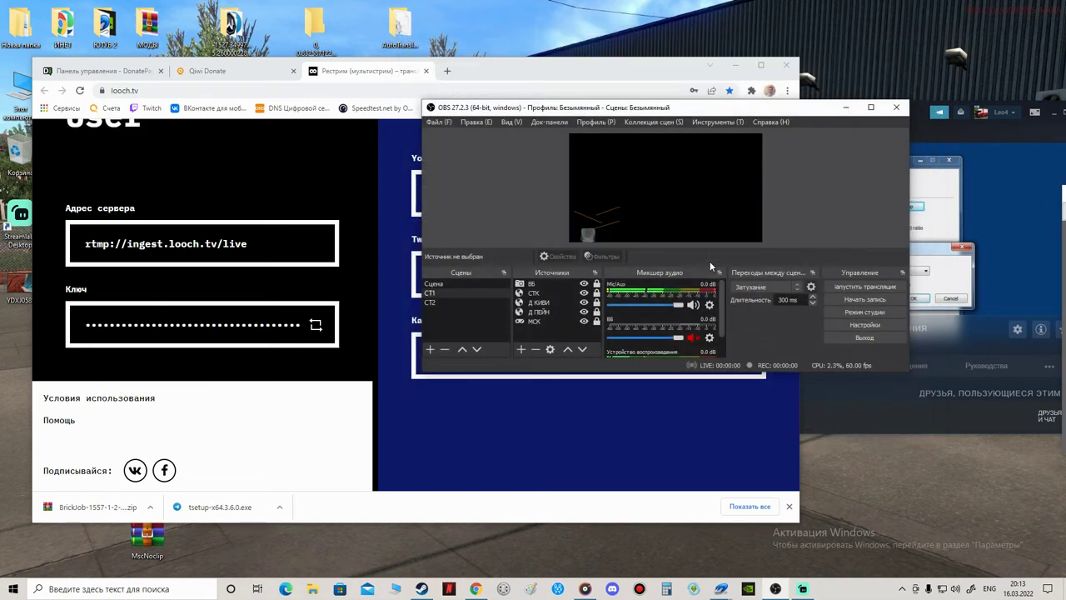
left_click(897, 107)
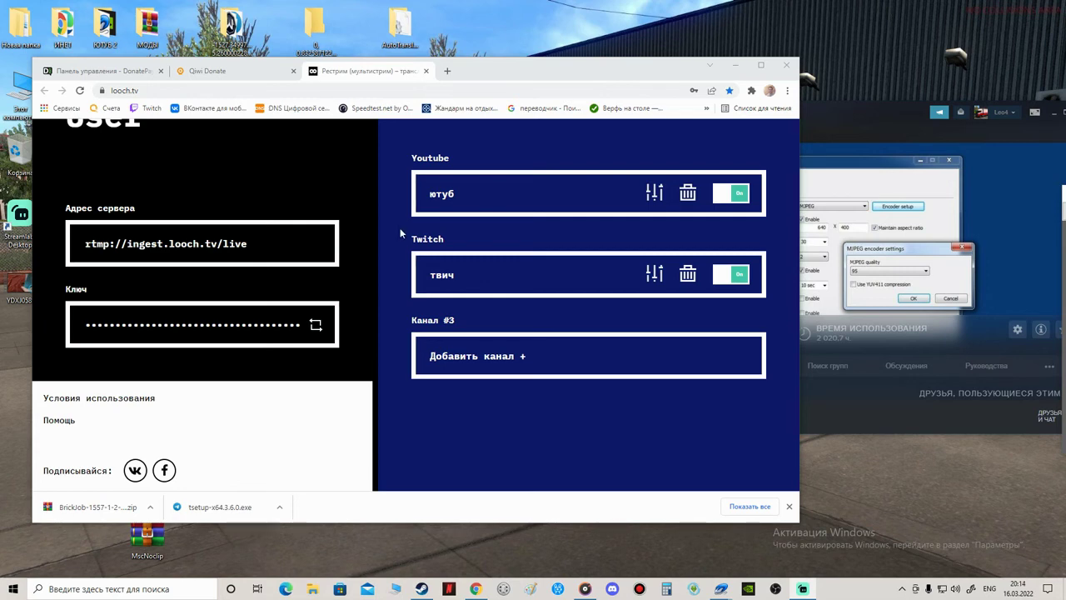
Check the platform choices and the form for another platform (Другой) for looch's third channel, and return to the reloaded channel list
left_click(533, 361)
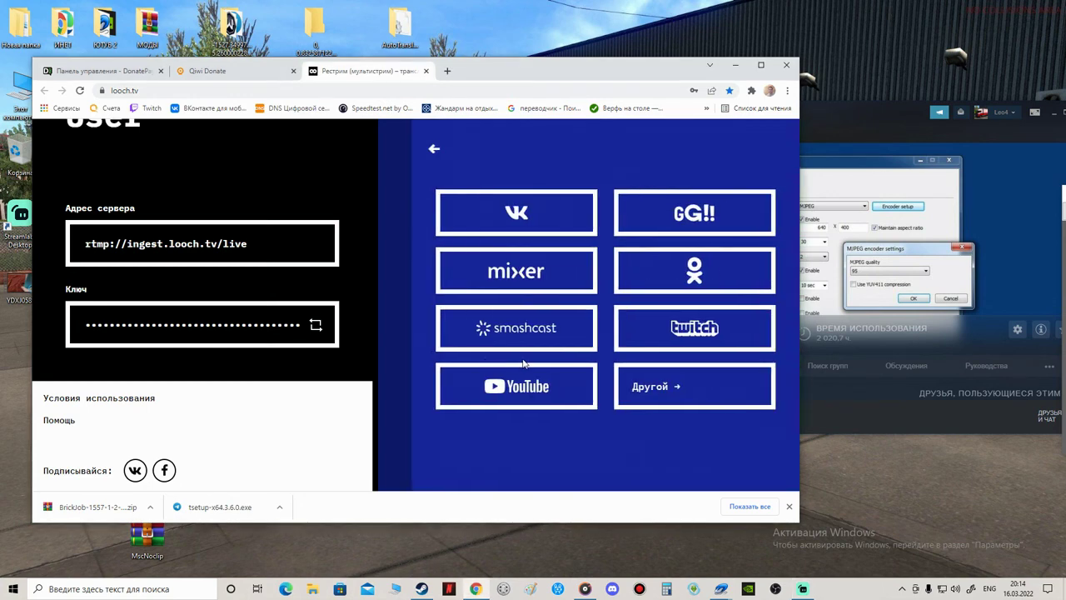
left_click(586, 383)
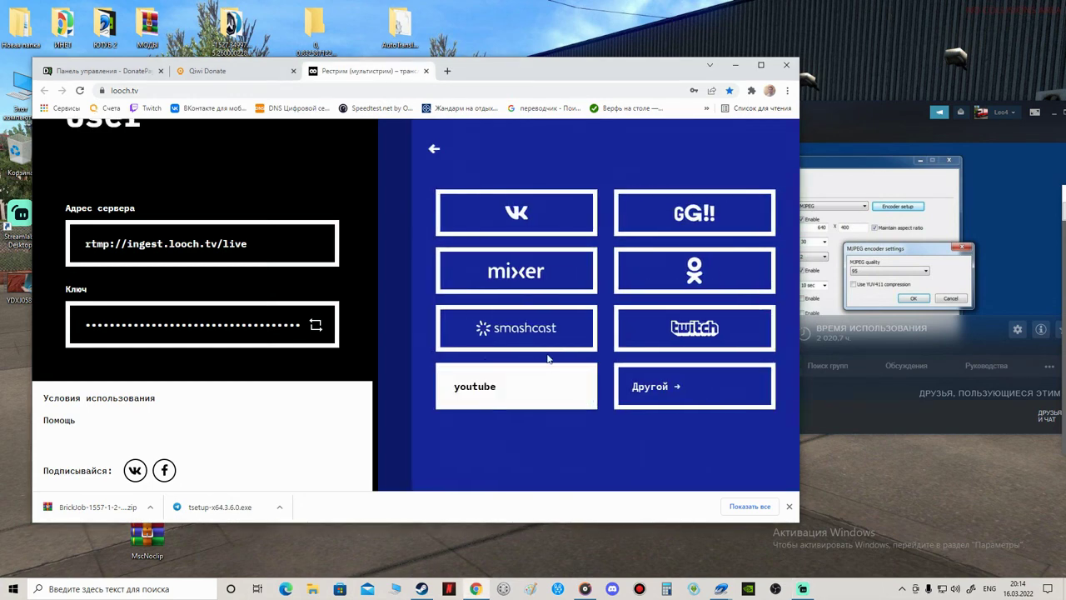
left_click(634, 391)
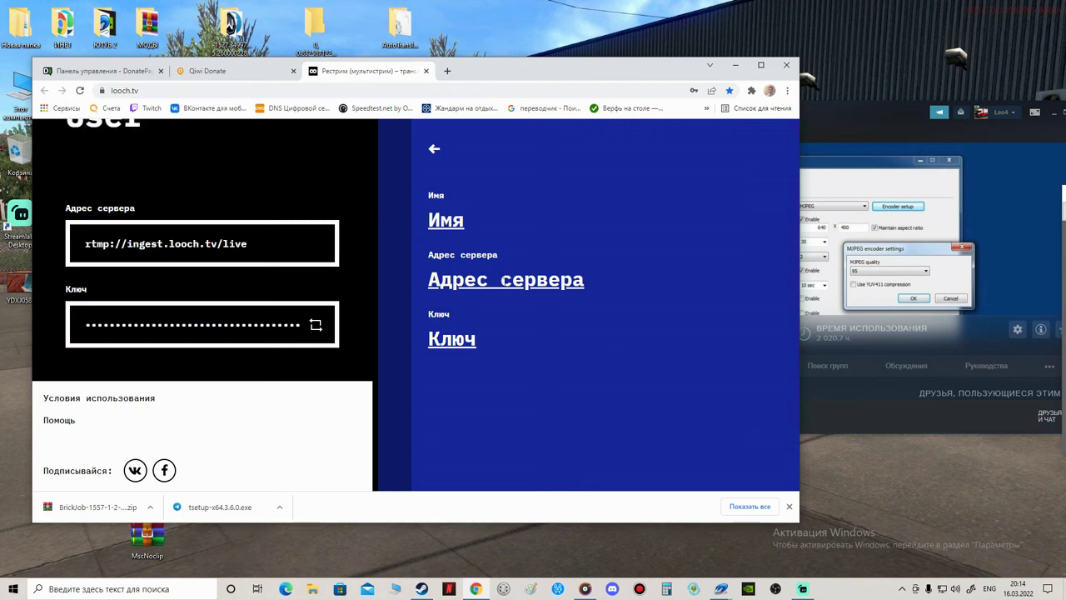
left_click(433, 153)
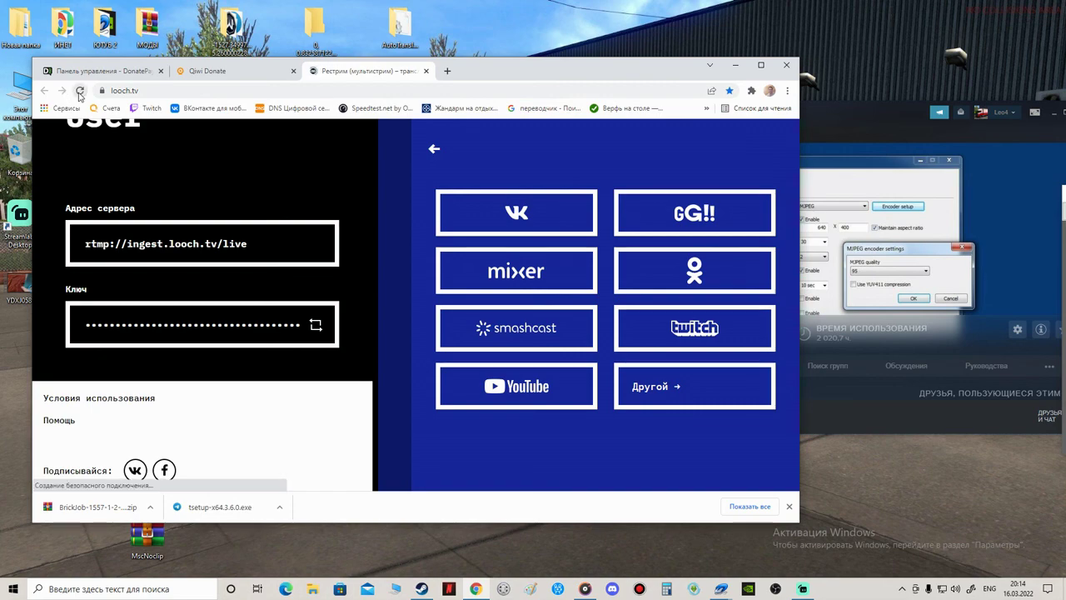
left_click(79, 94)
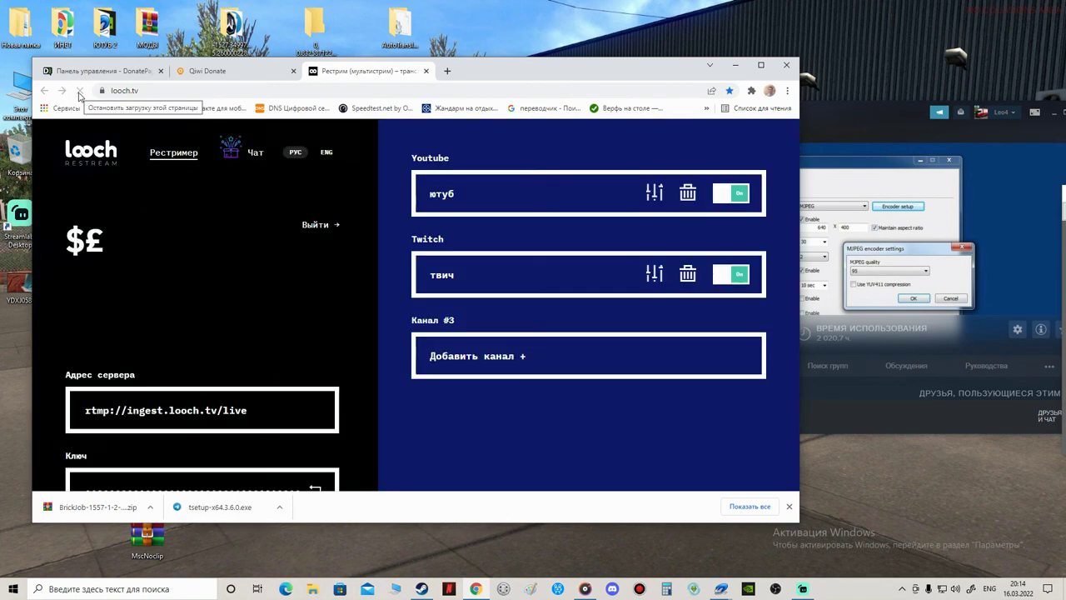